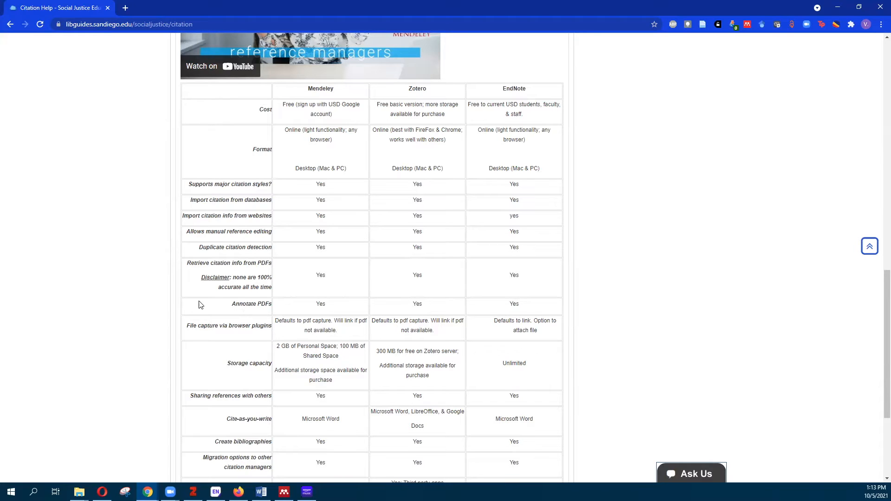
scroll(255, 326, "down", 1)
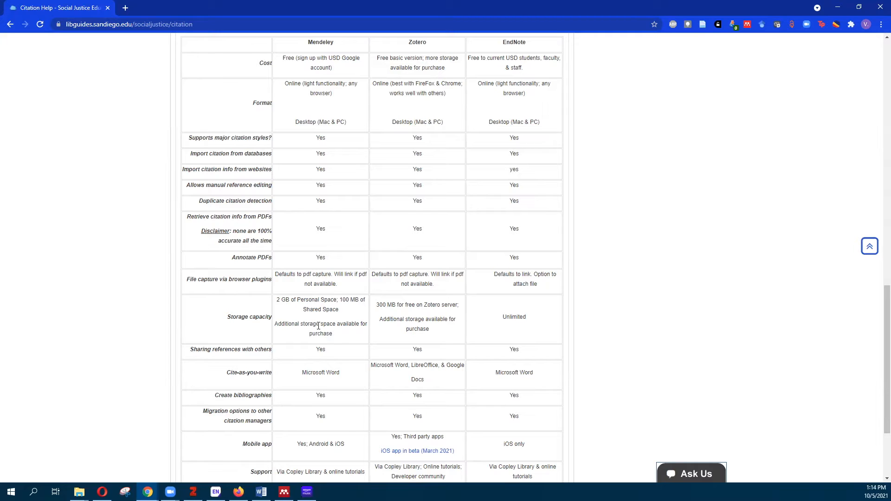
scroll(318, 327, "down", 1)
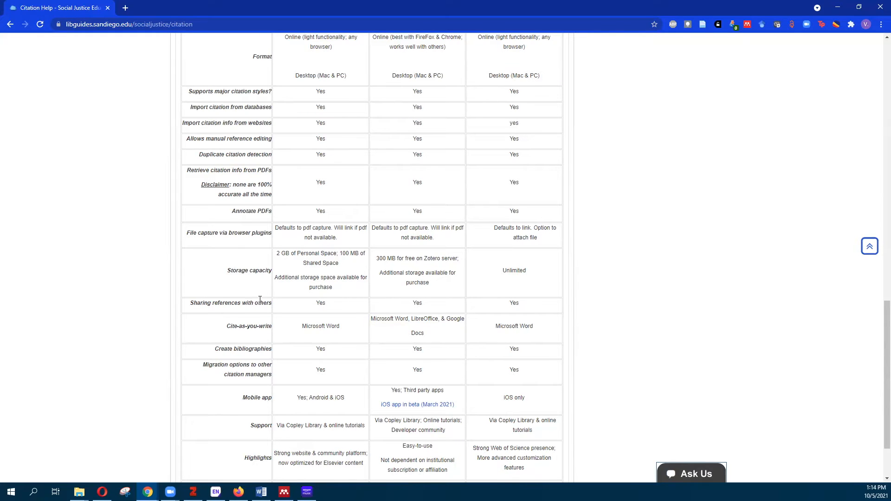
scroll(256, 297, "down", 2)
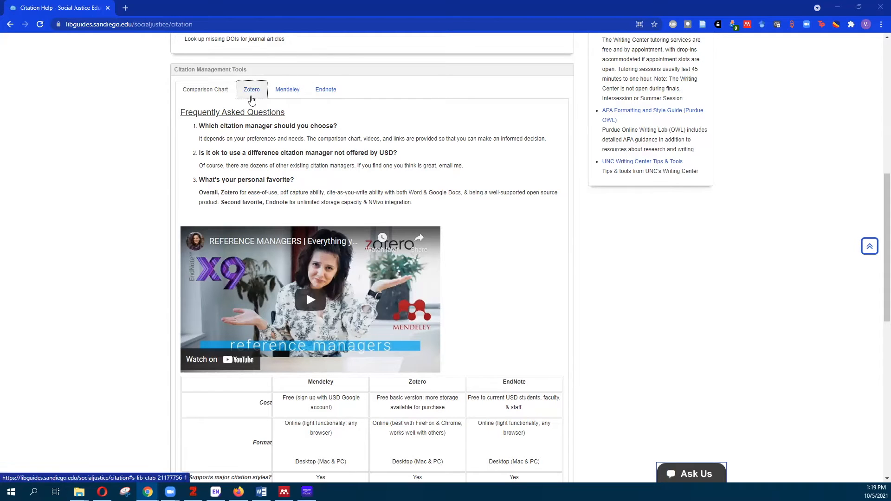
Show the Zotero resources and scroll through the website, quick start guide and tutorial videos
left_click(251, 99)
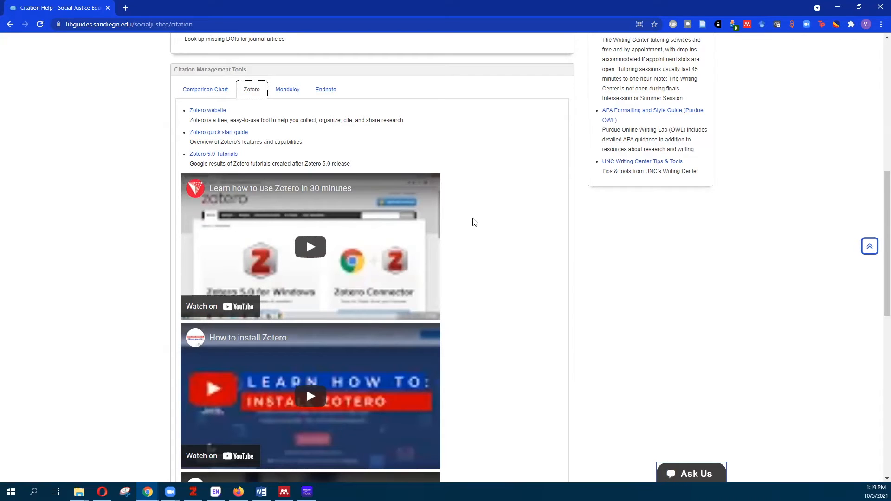
scroll(473, 222, "down", 1)
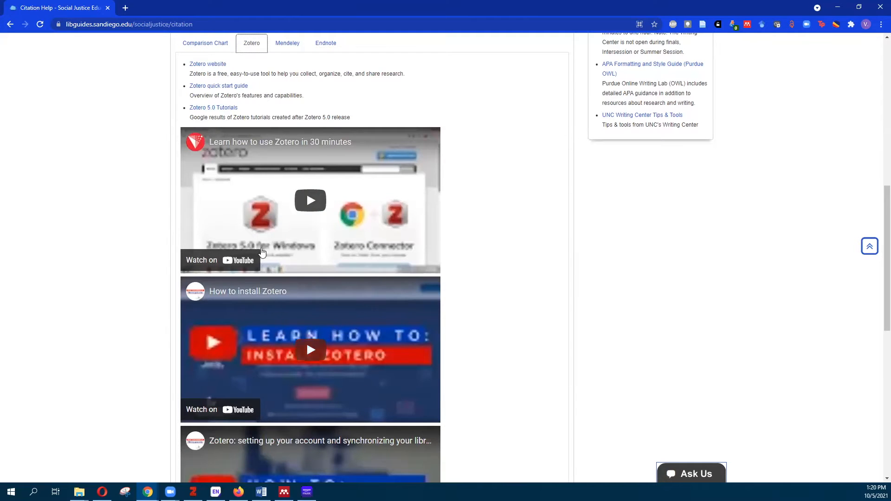
scroll(334, 311, "down", 2)
scroll(303, 438, "down", 3)
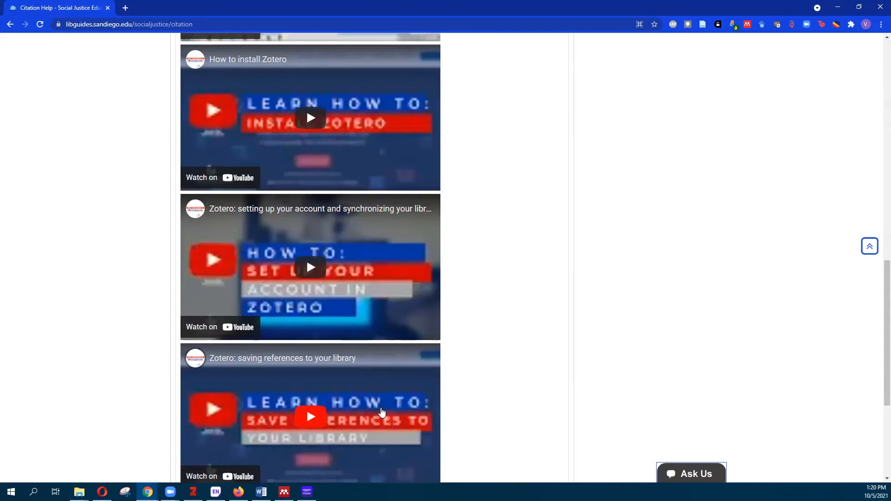
scroll(381, 406, "up", 1)
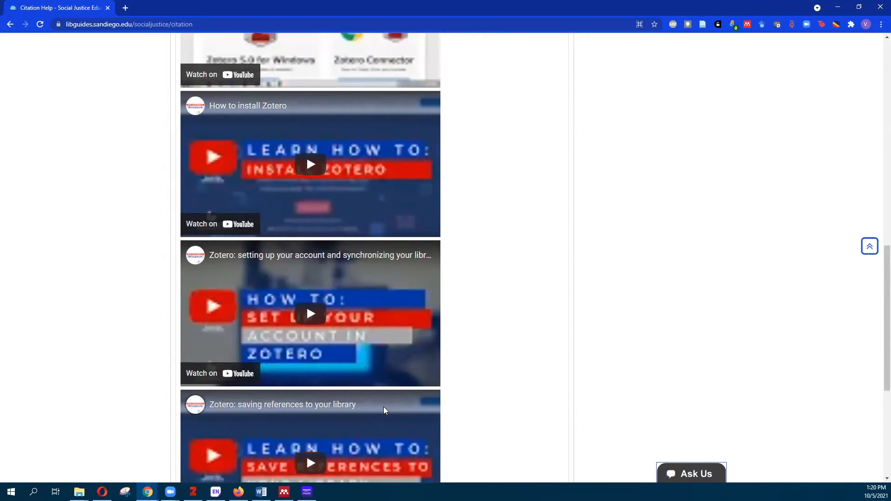
scroll(384, 412, "up", 5)
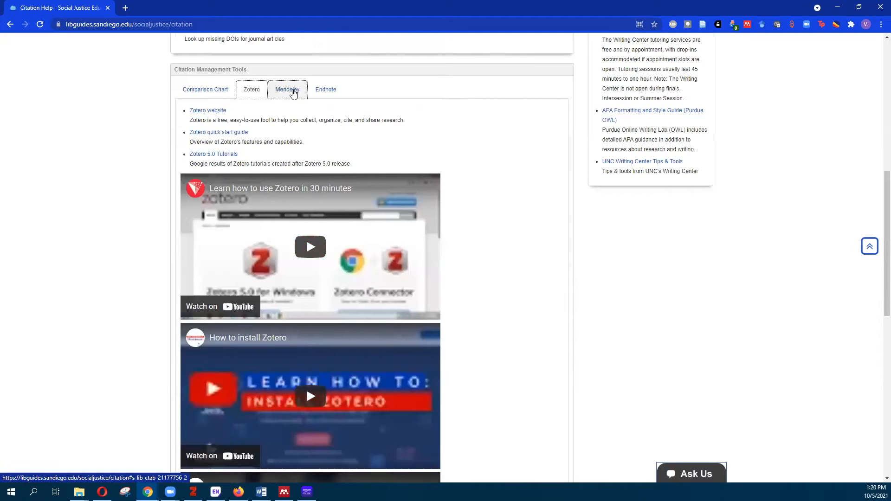
Switch to the Mendeley resources and scroll down to the website, training link and tutorial videos
left_click(293, 94)
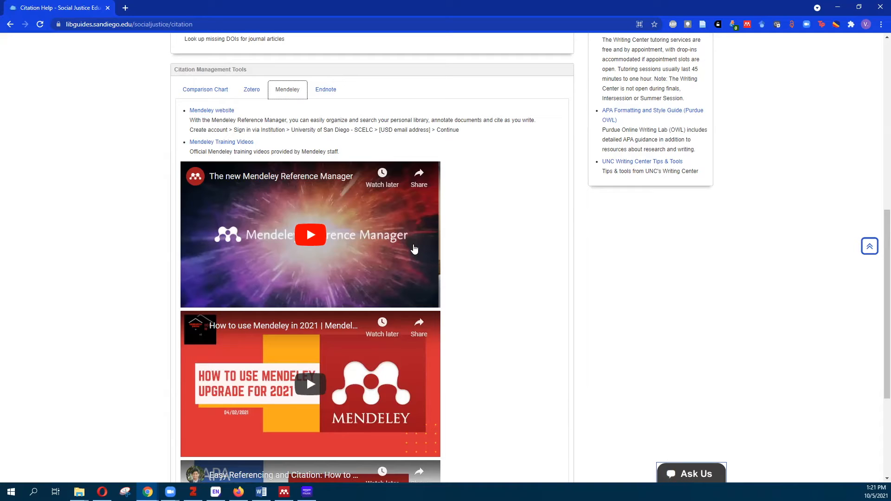
scroll(462, 336, "down", 1)
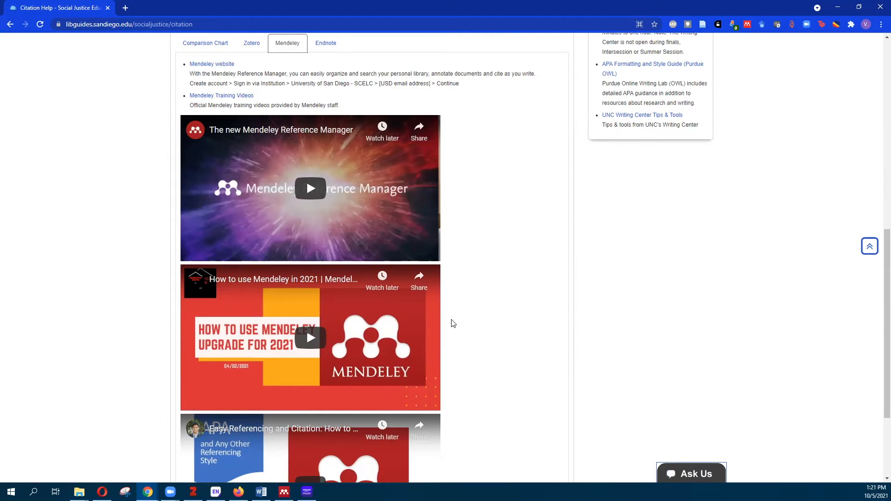
Show the EndNote resources and open Endnote Training Tutorials in a new tab
left_click(326, 43)
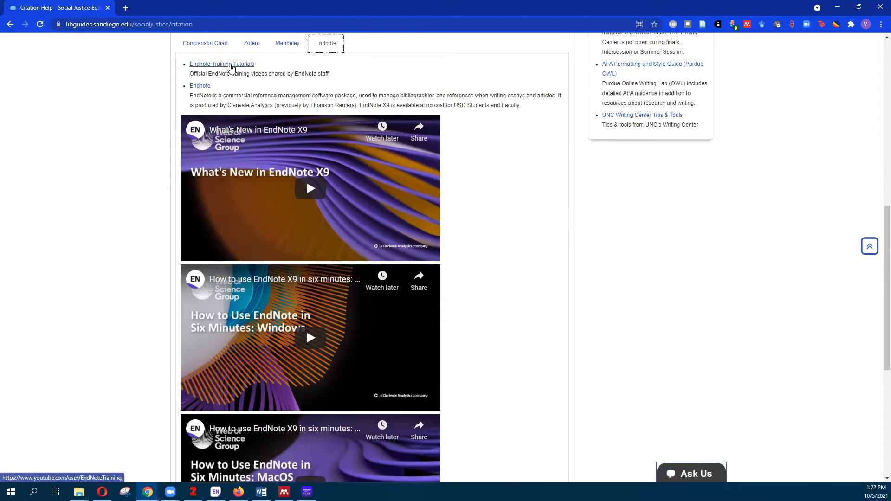
right_click(231, 67)
left_click(258, 70)
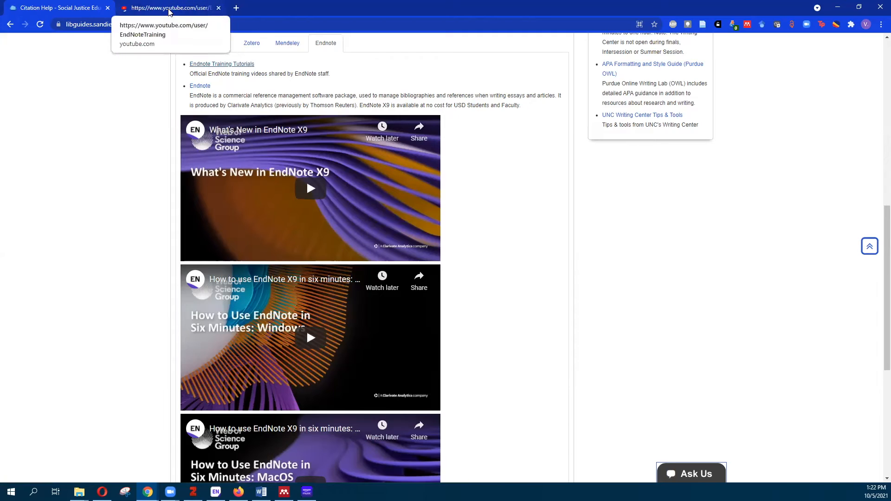
left_click(170, 8)
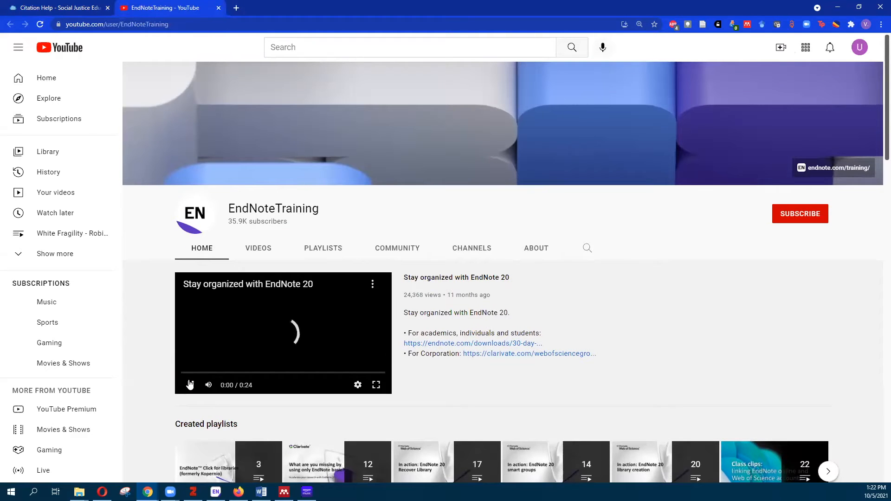
scroll(510, 279, "down", 1)
scroll(645, 277, "down", 3)
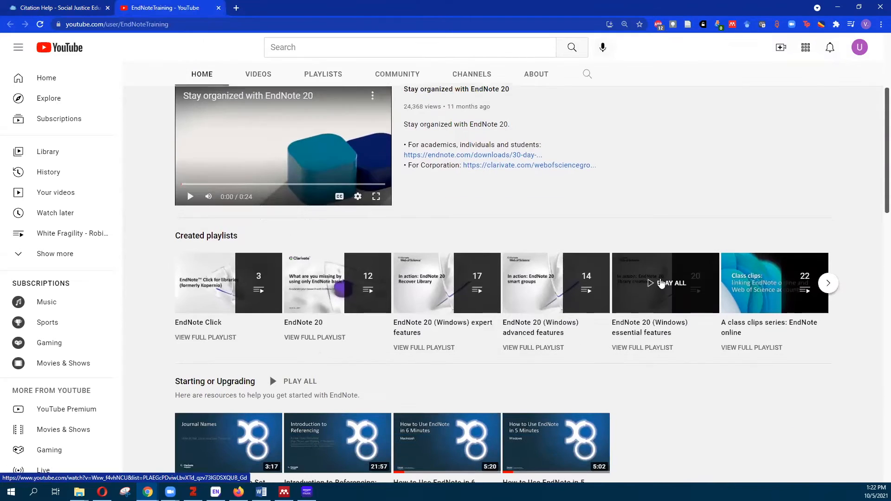
scroll(661, 283, "down", 1)
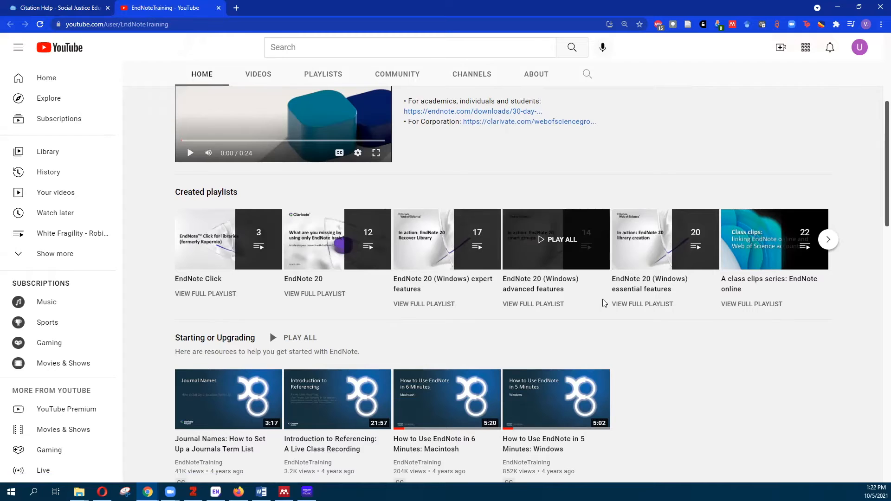
scroll(648, 326, "down", 3)
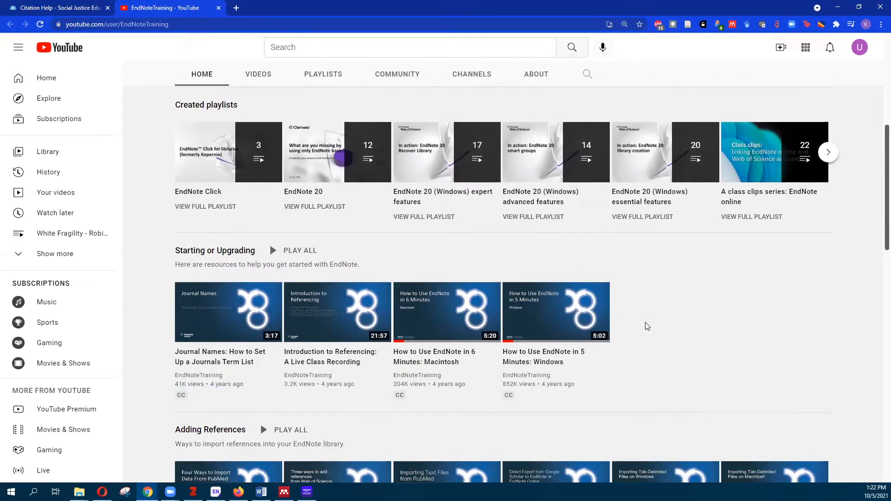
scroll(649, 324, "down", 2)
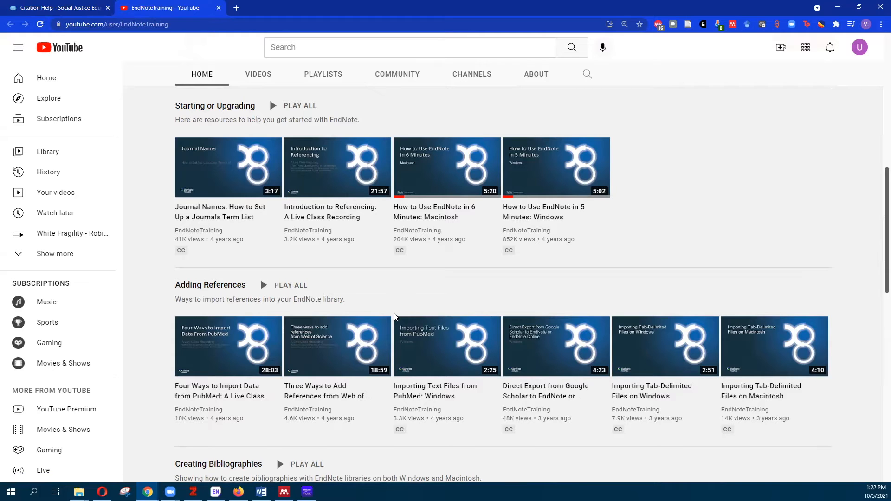
scroll(440, 269, "down", 1)
scroll(444, 272, "down", 3)
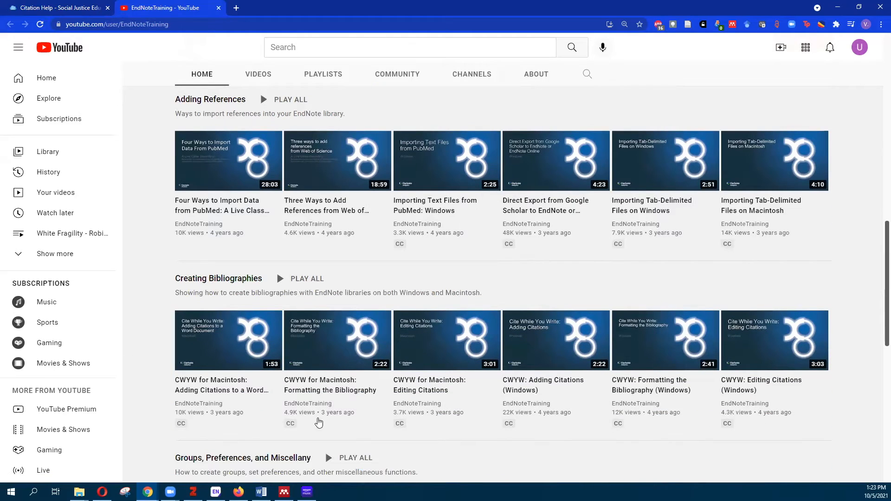
mouse_move(432, 423)
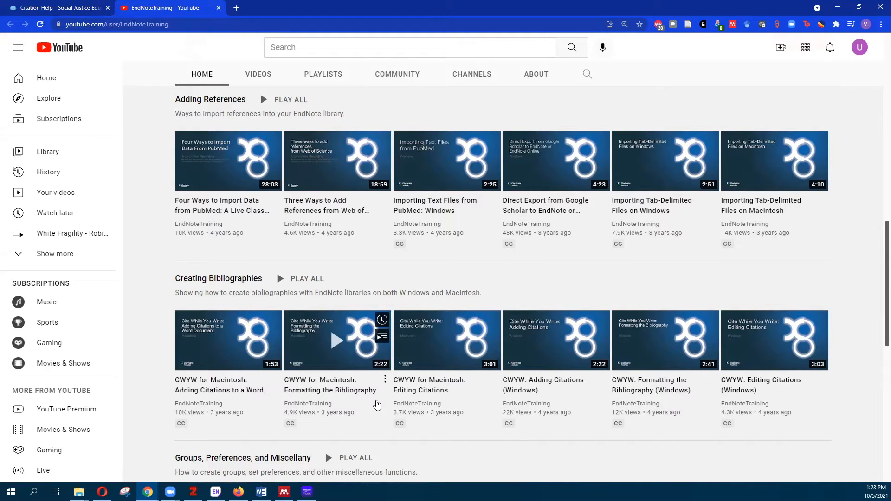
scroll(359, 358, "down", 1)
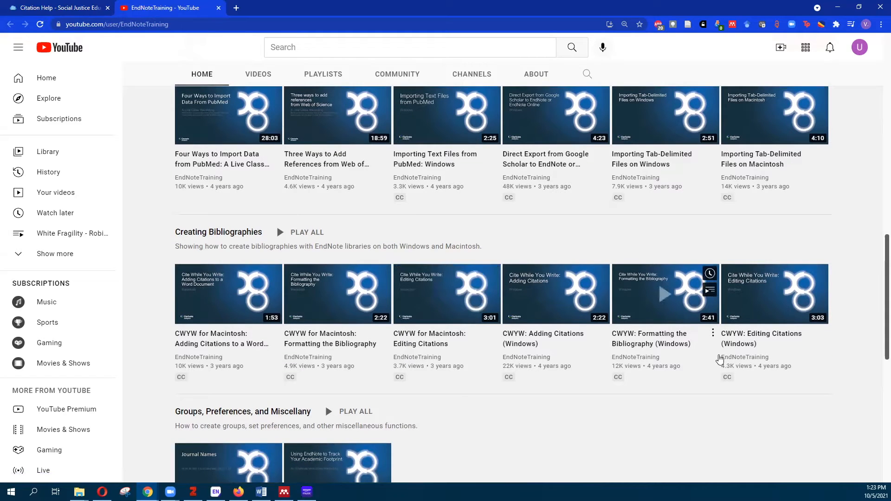
scroll(722, 400, "up", 1)
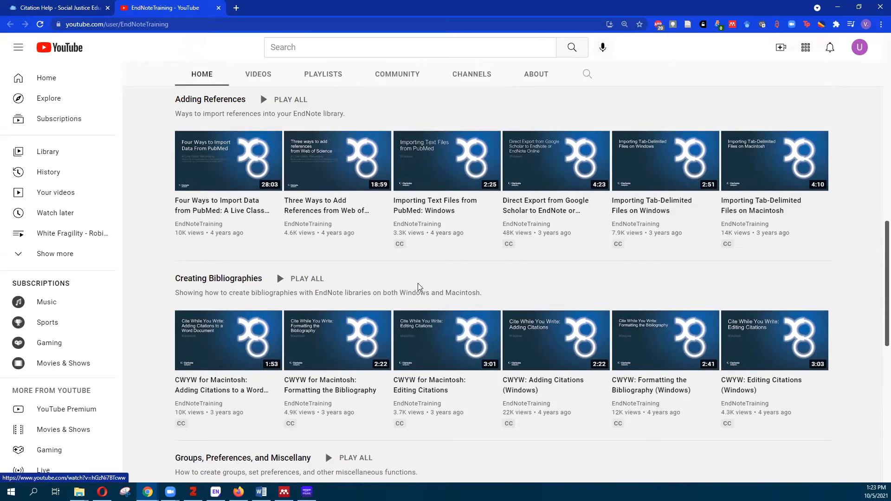
scroll(386, 218, "up", 1)
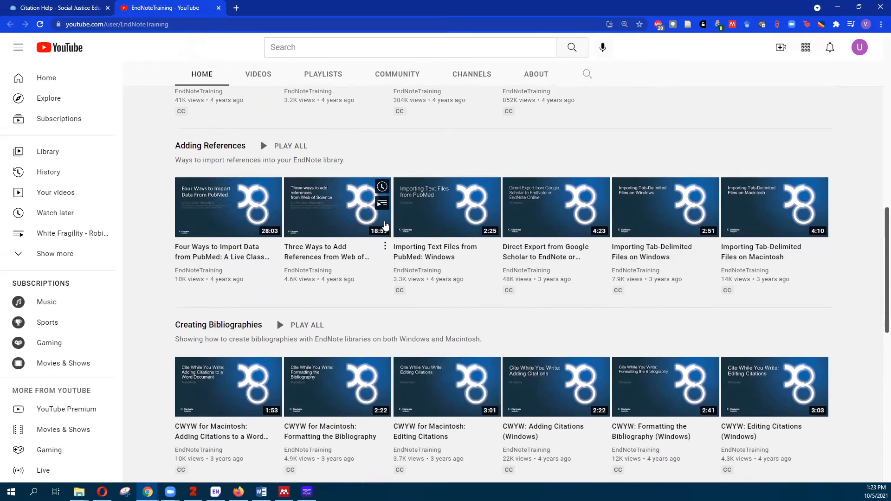
Return to Citation Help, dismiss the chat offer, and open the Zotero website from its Zotero section
left_click(52, 6)
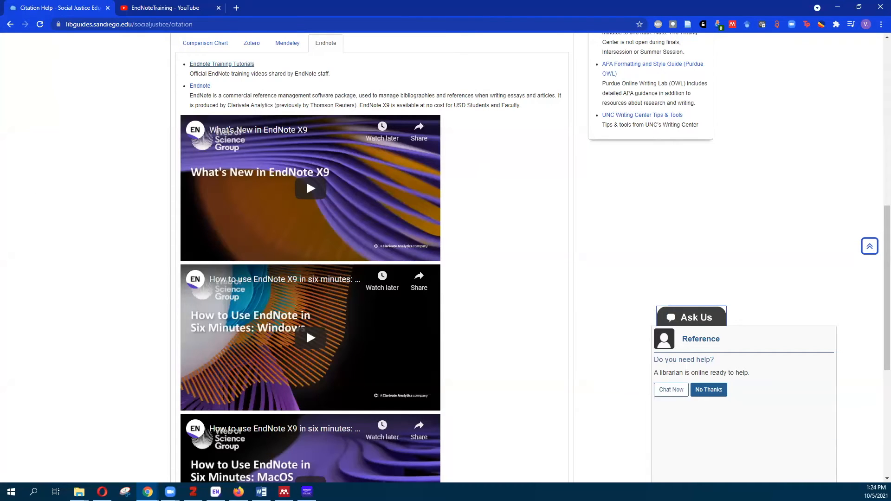
left_click(699, 320)
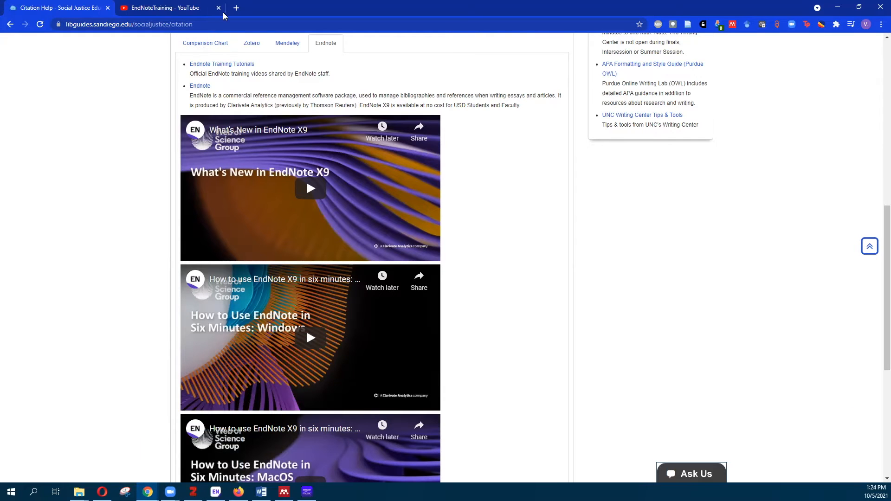
left_click(251, 43)
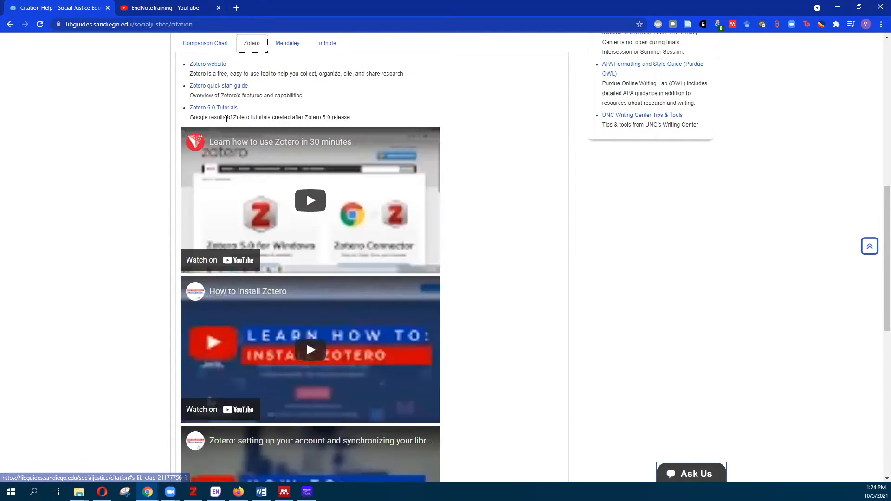
left_click(205, 64)
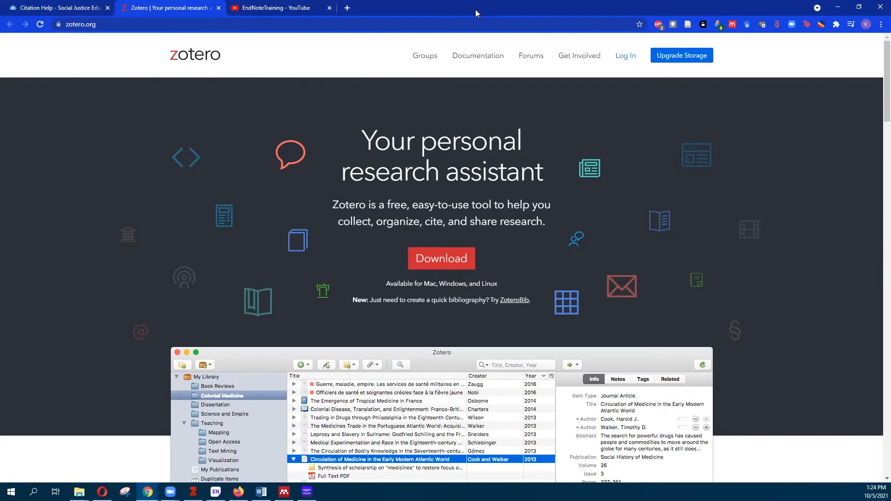
Go to the Zotero login page, glance at free account registration, then return to the prefilled login form
left_click(632, 59)
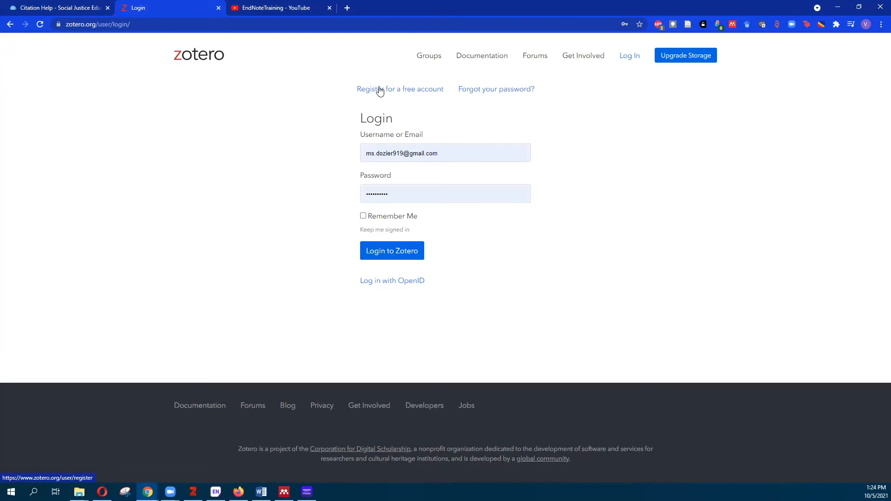
left_click(372, 95)
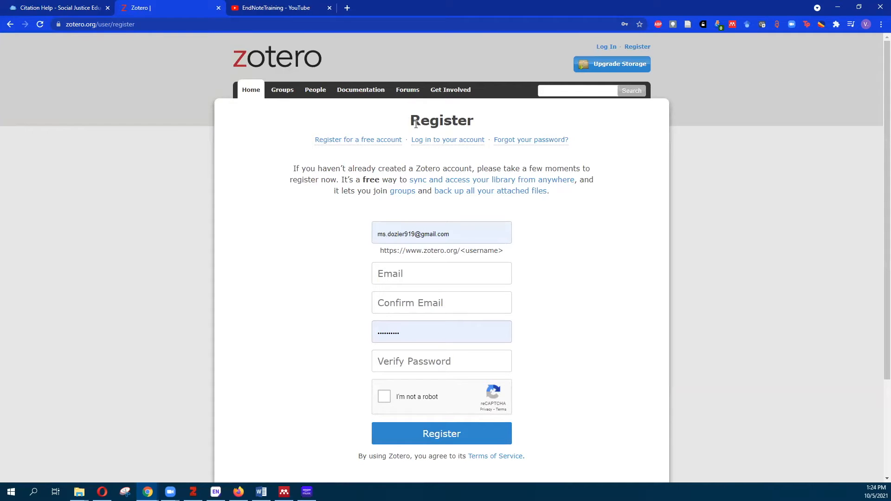
left_click(433, 141)
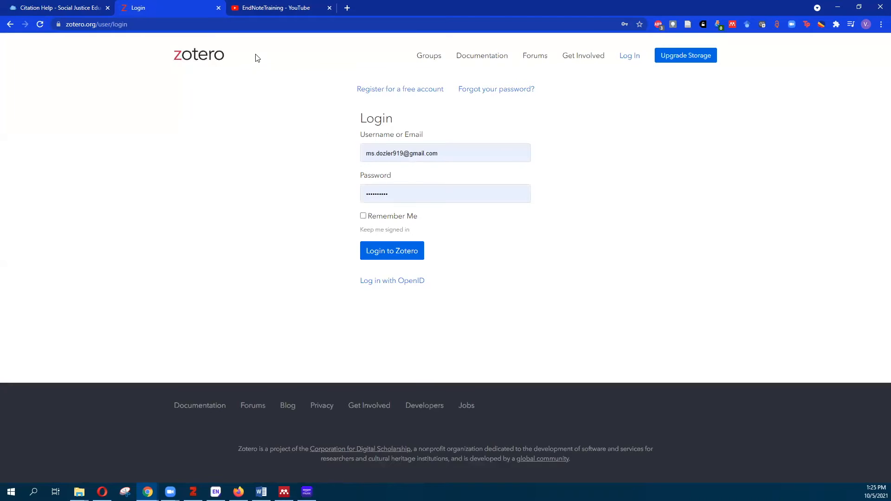
left_click(404, 253)
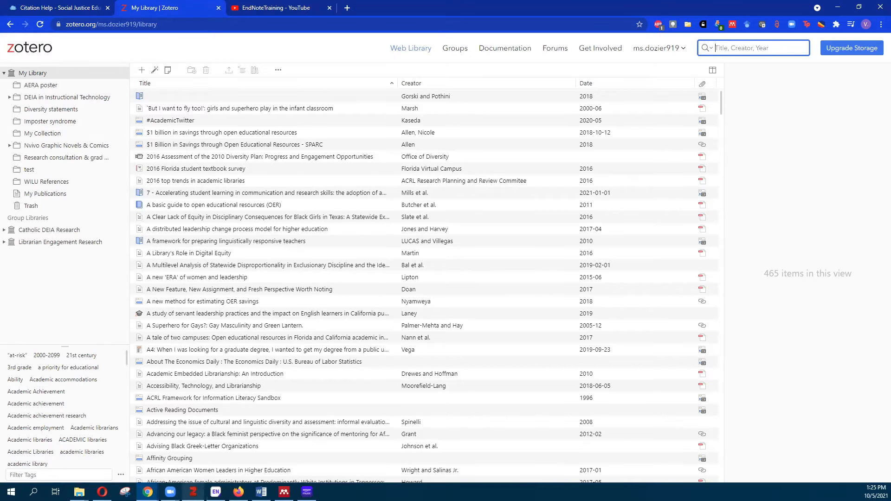
left_click(193, 492)
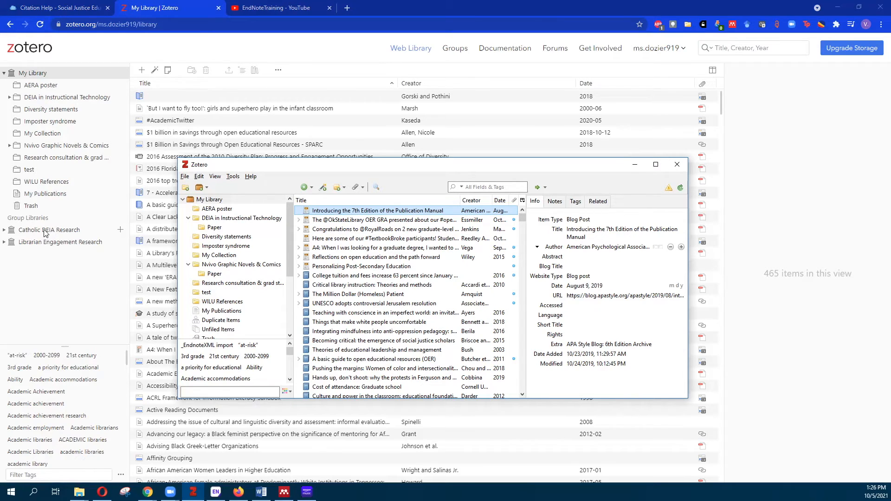
left_click(634, 166)
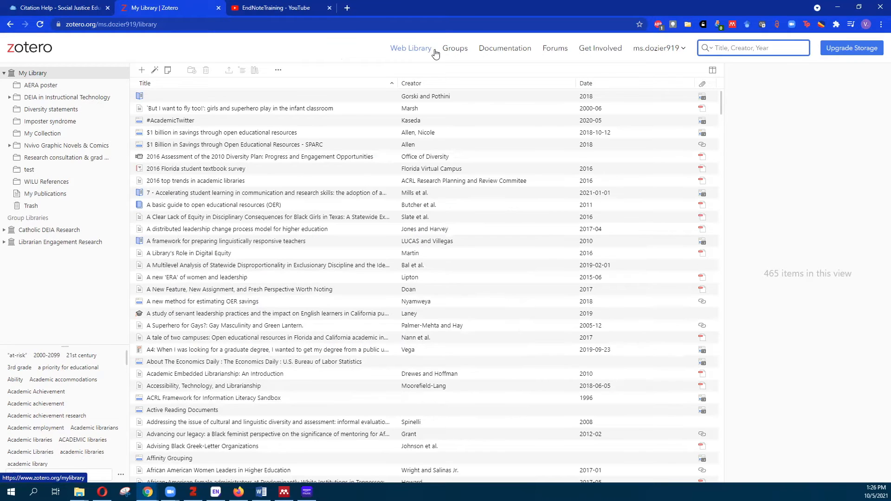
Browse the Groups and Documentation pages, then go to the Forums' recent discussions
left_click(465, 54)
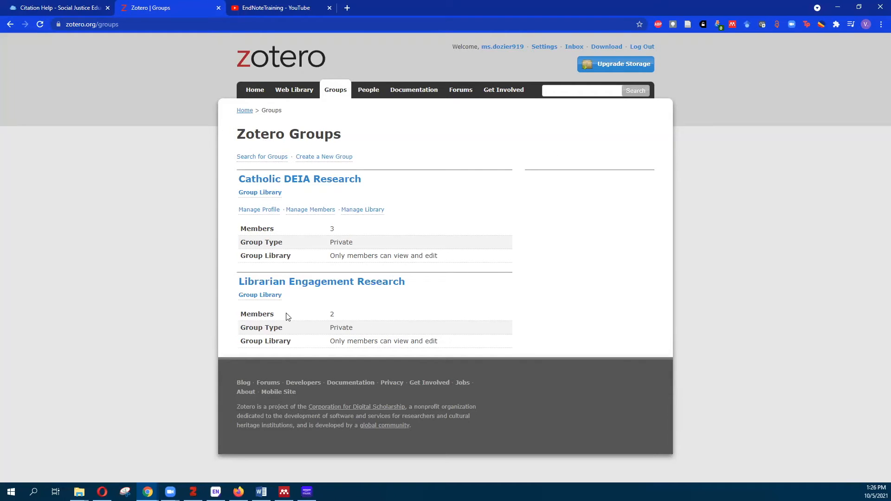
left_click(422, 95)
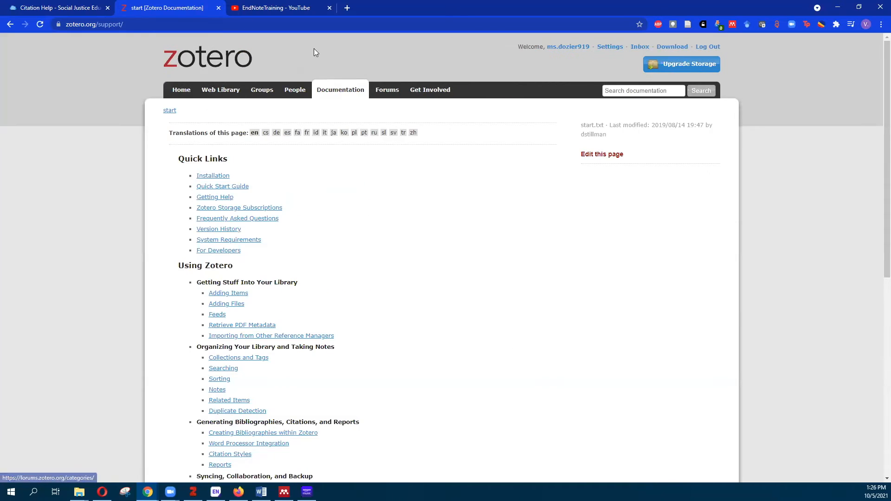
scroll(286, 263, "down", 2)
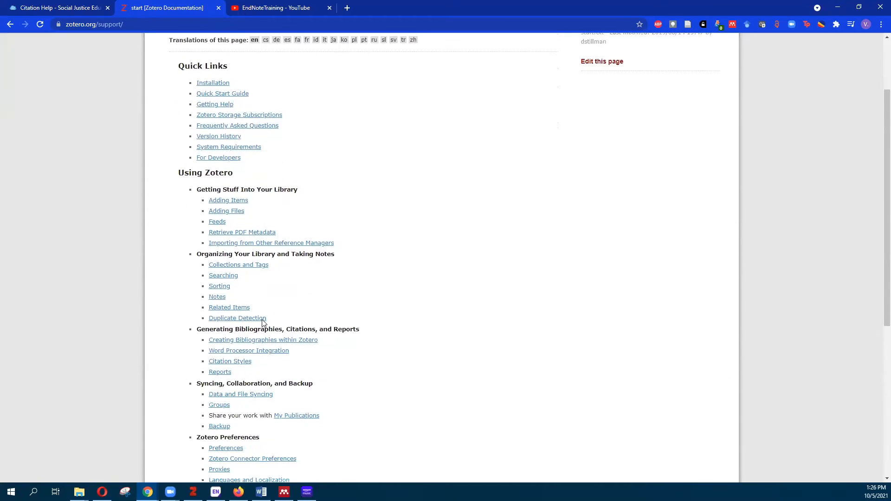
scroll(264, 320, "down", 2)
scroll(446, 325, "up", 2)
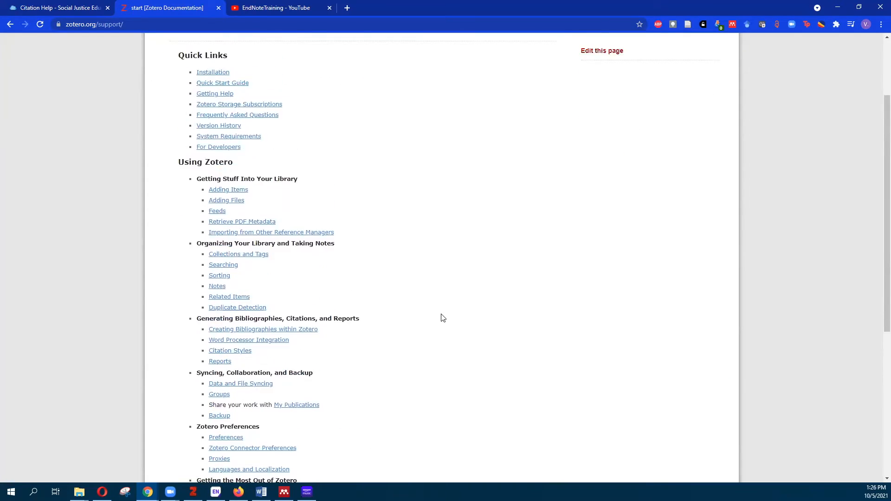
scroll(444, 318, "up", 3)
left_click(388, 91)
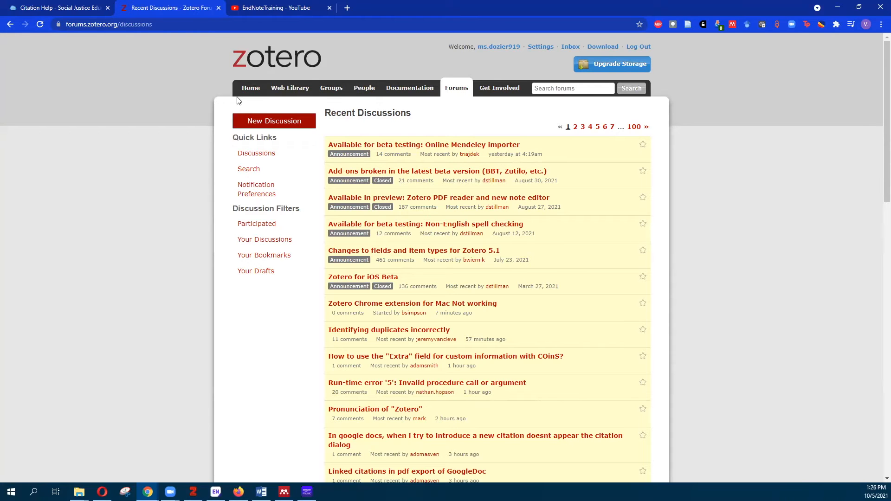
Go back to the Web Library showing My Library's 465 items
left_click(288, 87)
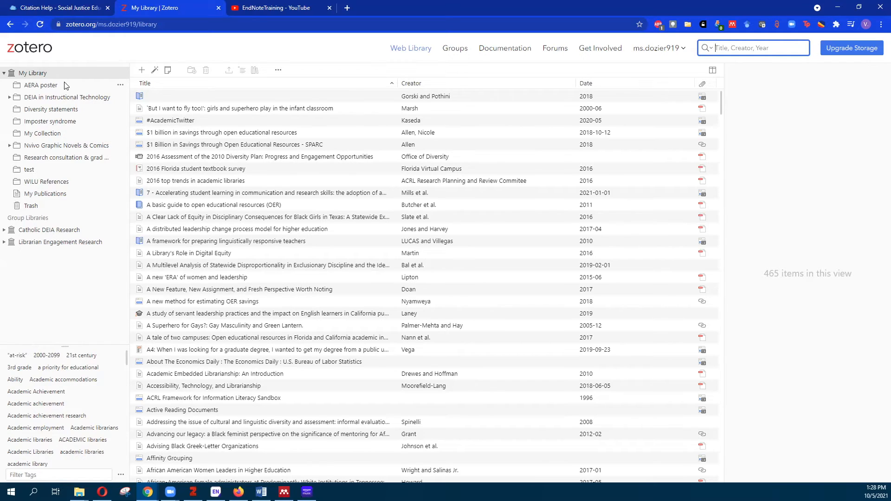
Create a new collection under My Library named 'test2'
left_click(121, 75)
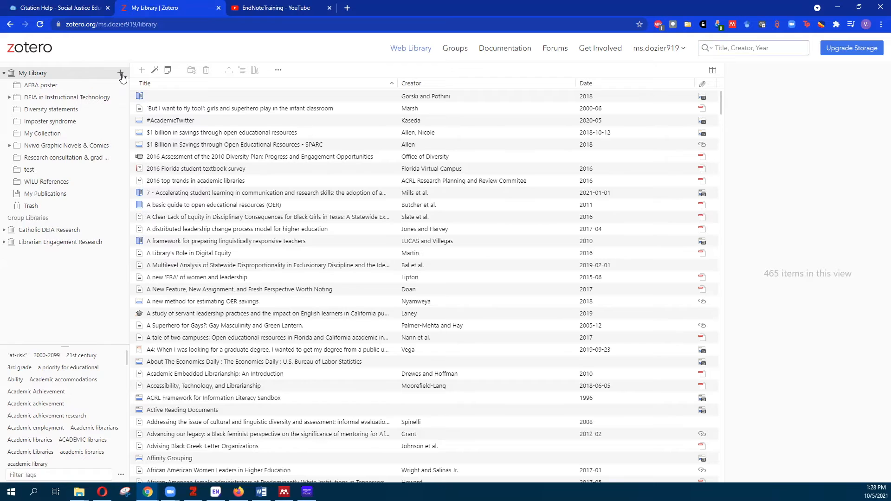
type("test2")
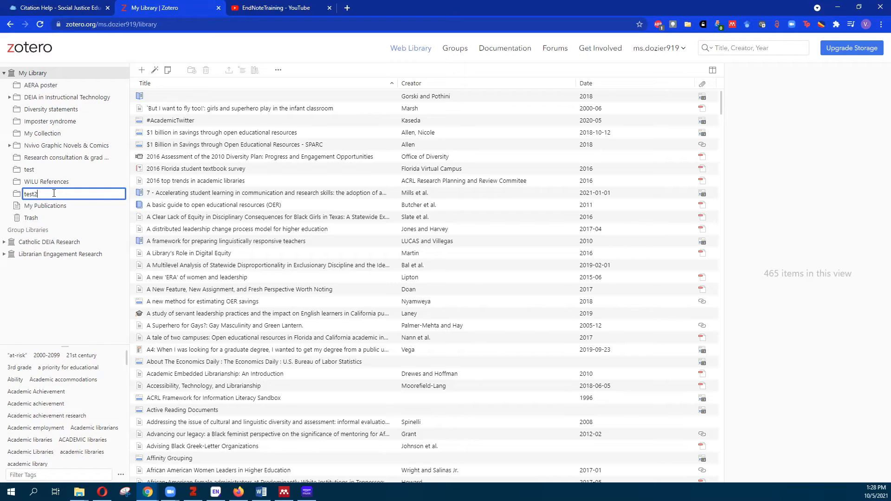
key("Return")
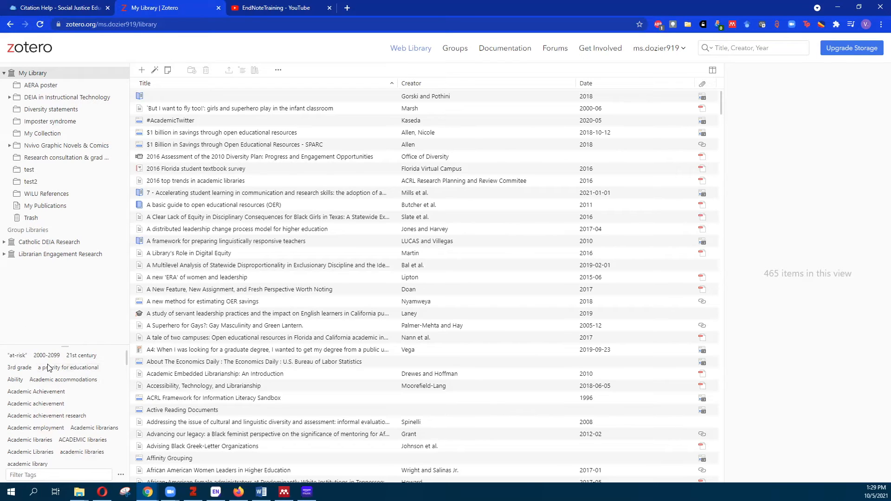
Filter by the Academic accommodations tag and view the notes and 5 tags of Against Diversity Statements
left_click(86, 380)
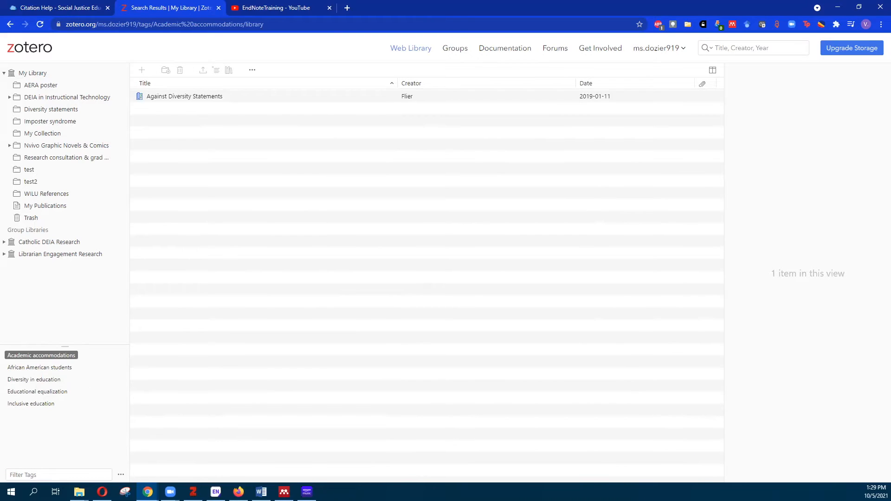
left_click(177, 96)
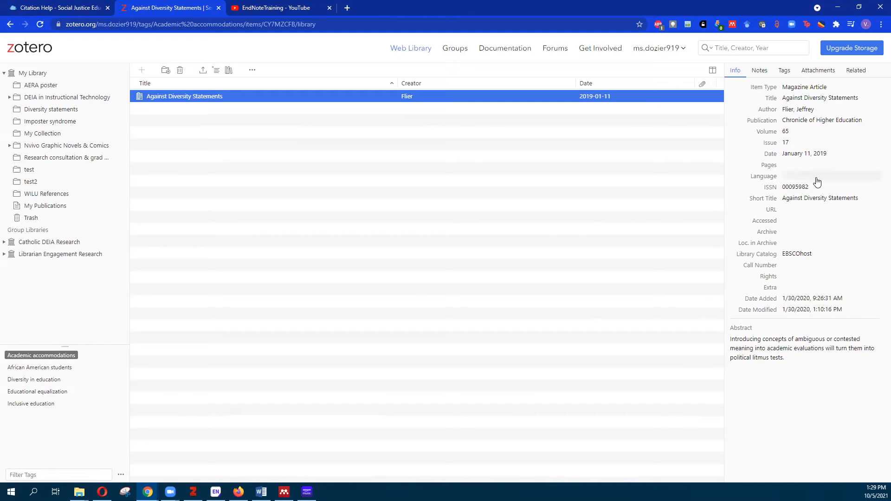
left_click(760, 70)
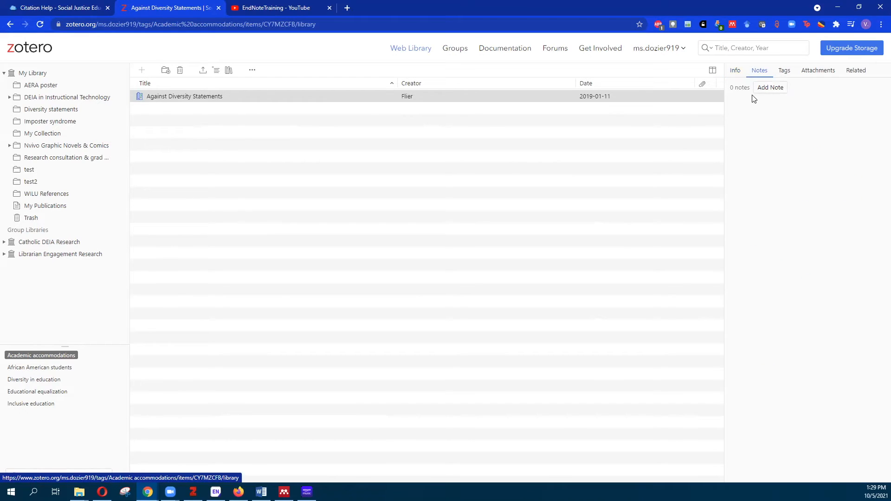
left_click(785, 71)
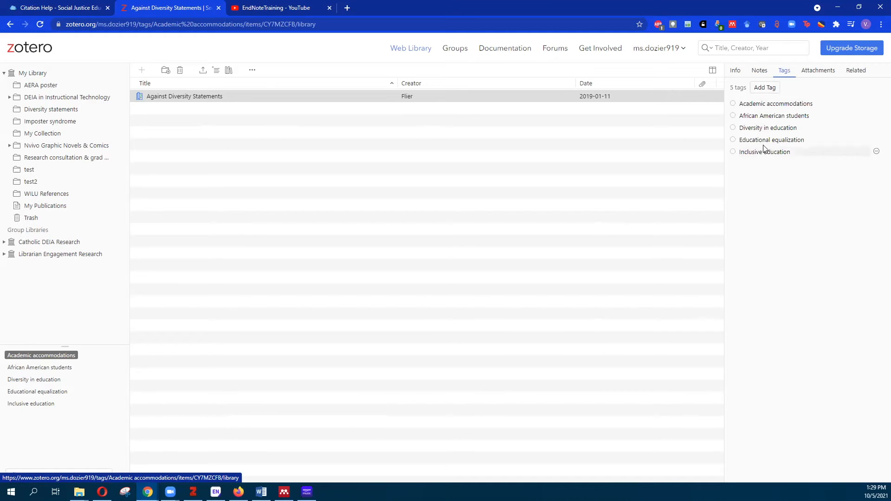
left_click(771, 90)
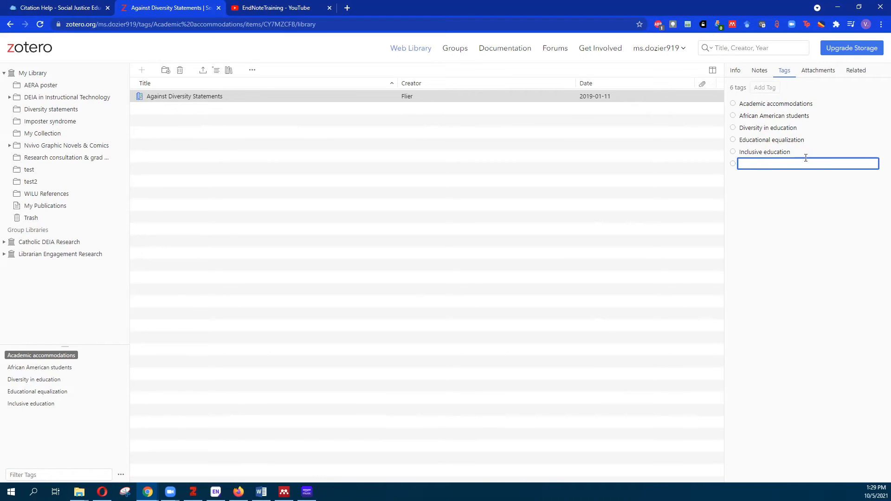
type("test")
key("Return")
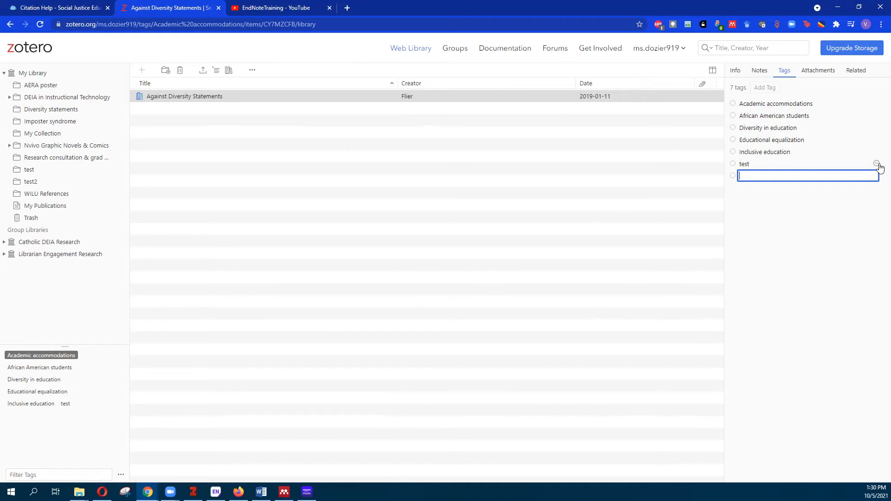
left_click(877, 164)
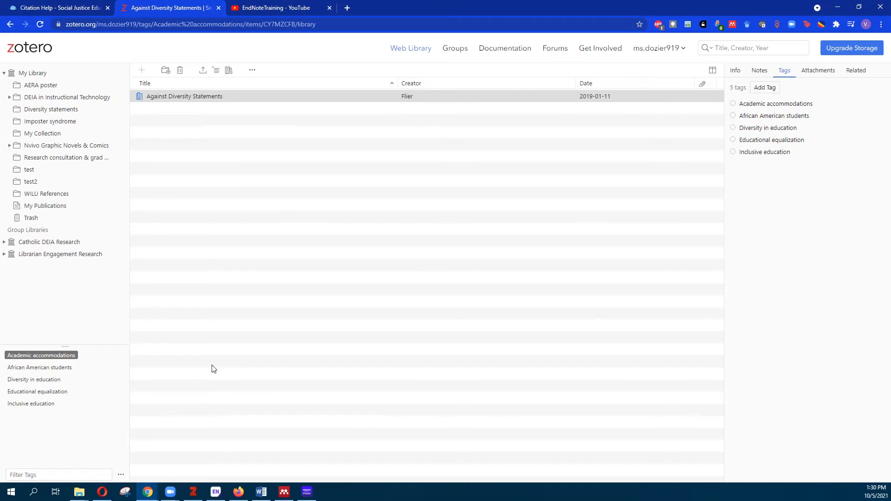
left_click(201, 96)
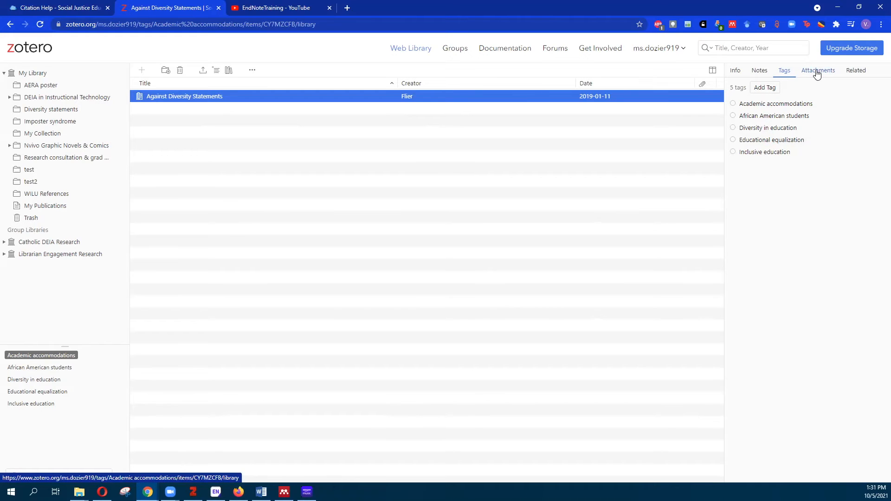
Return to all of My Library and review the distributed leadership article's attachments, related items and info
left_click(39, 76)
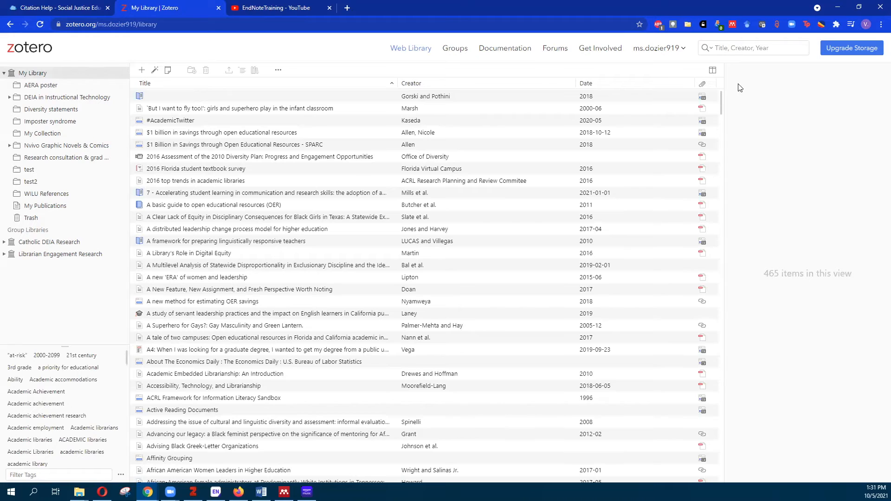
left_click(197, 231)
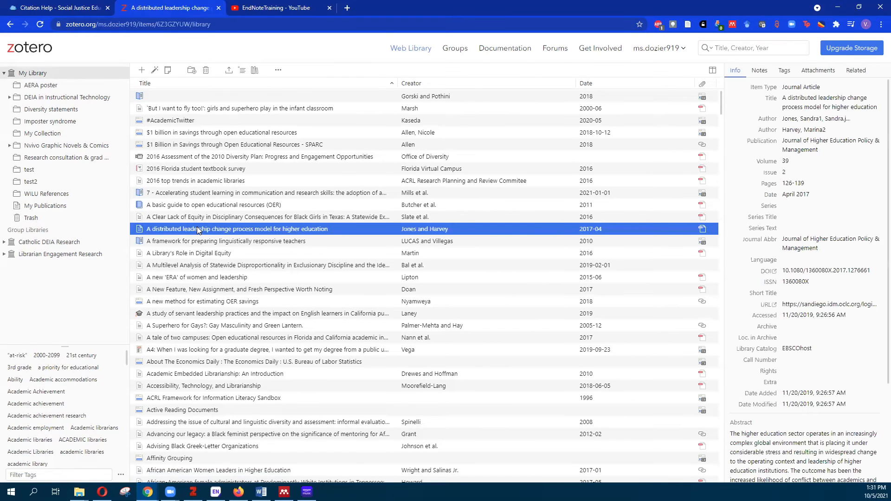
left_click(820, 70)
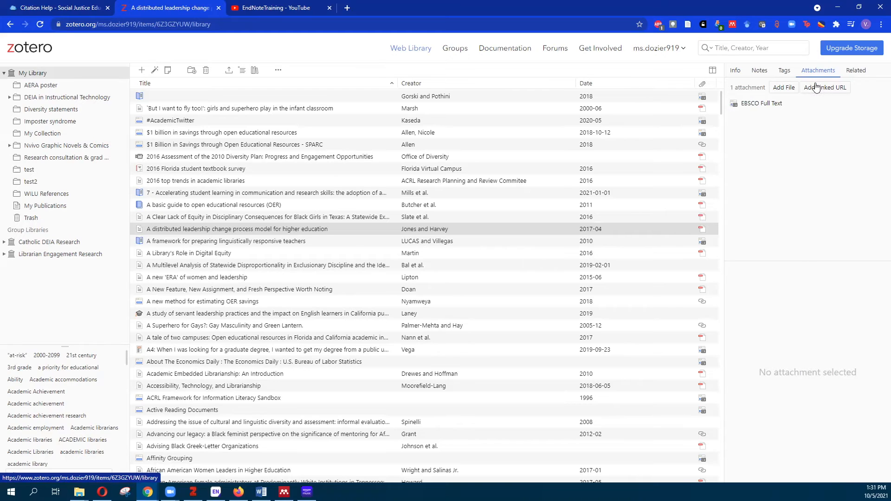
left_click(850, 73)
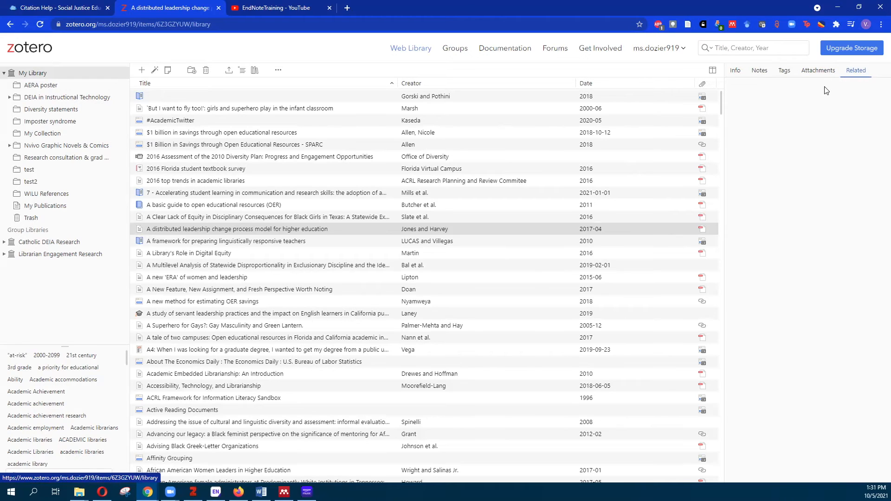
left_click(738, 71)
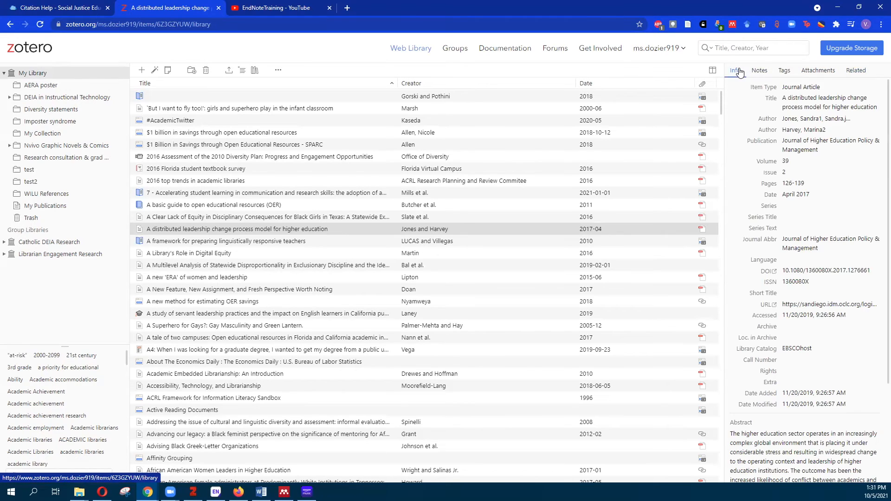
Browse the Item Type list, then dismiss it, leaving the article as a Journal Article
left_click(833, 89)
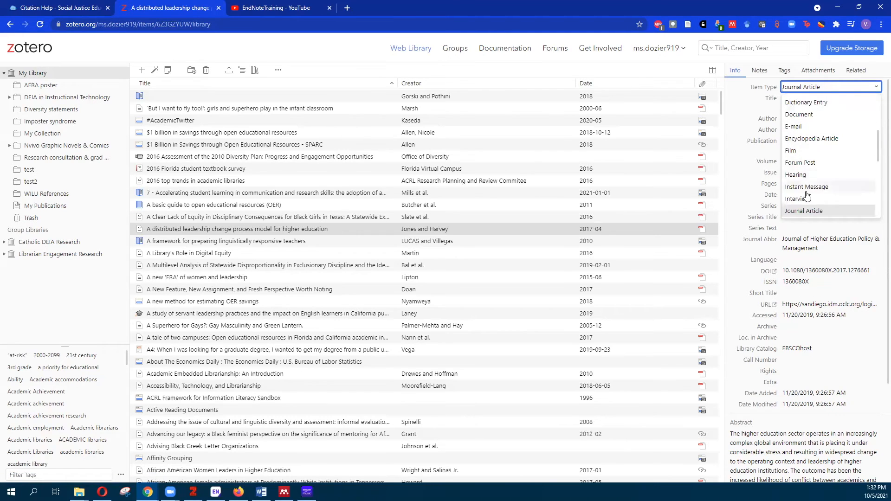
scroll(807, 186, "up", 3)
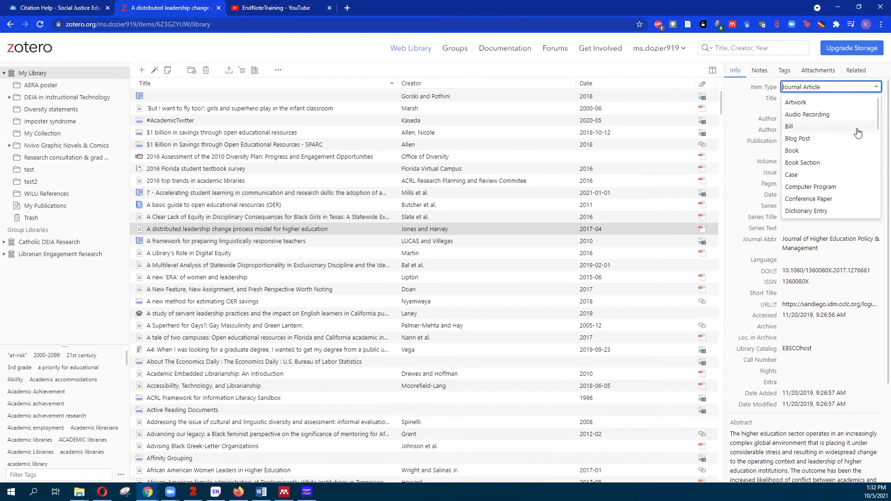
scroll(858, 136, "down", 1)
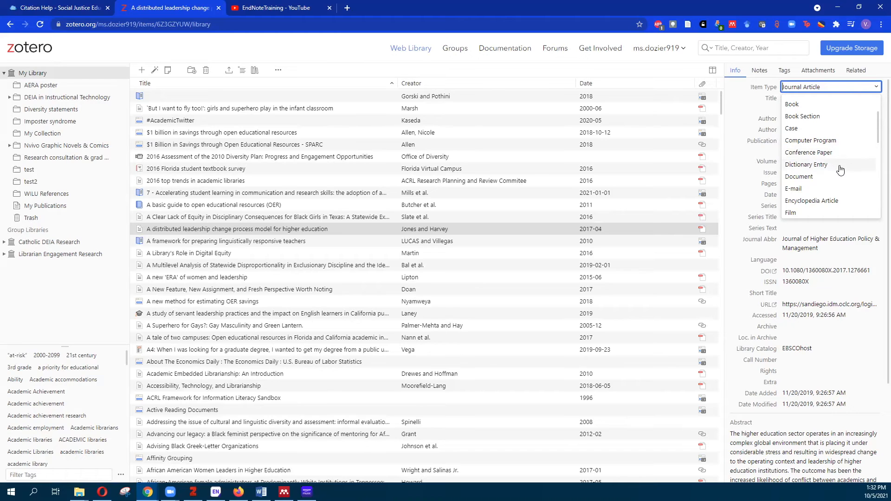
scroll(841, 165, "up", 1)
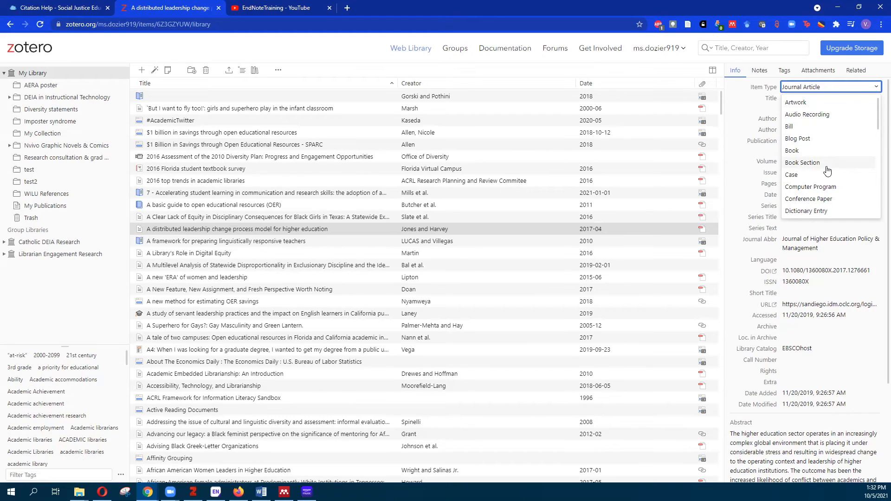
scroll(841, 153, "down", 1)
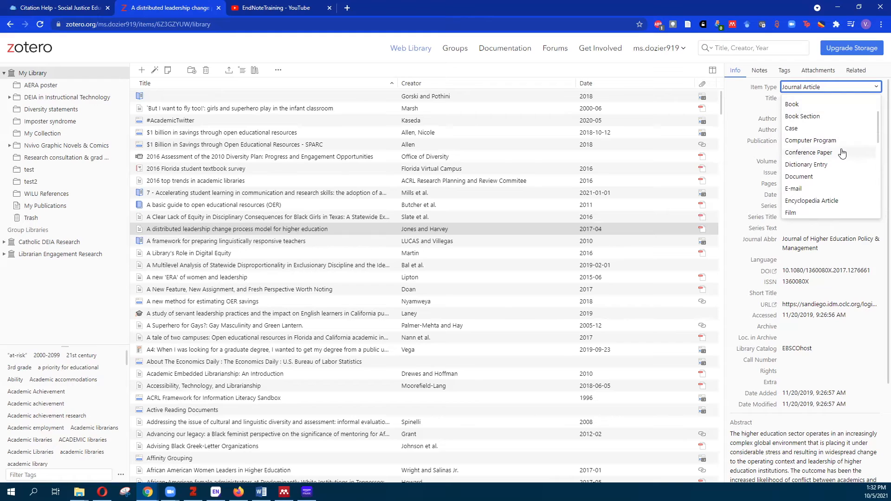
scroll(842, 153, "down", 1)
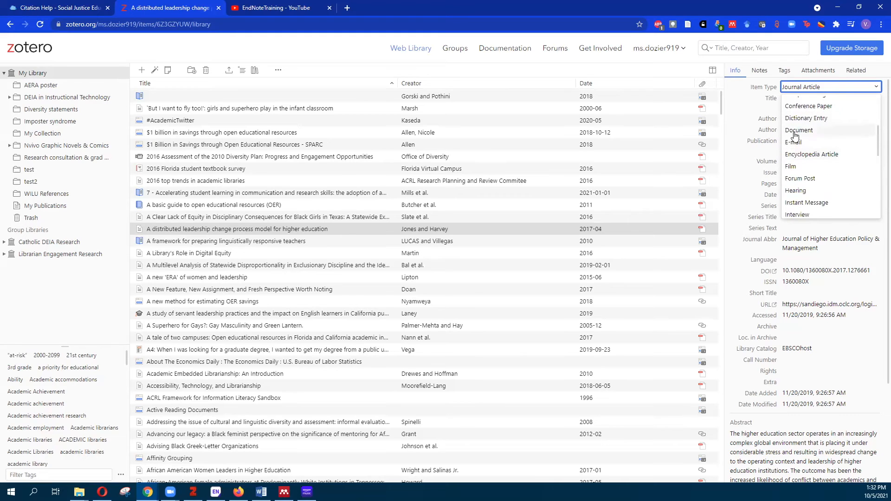
scroll(840, 153, "down", 3)
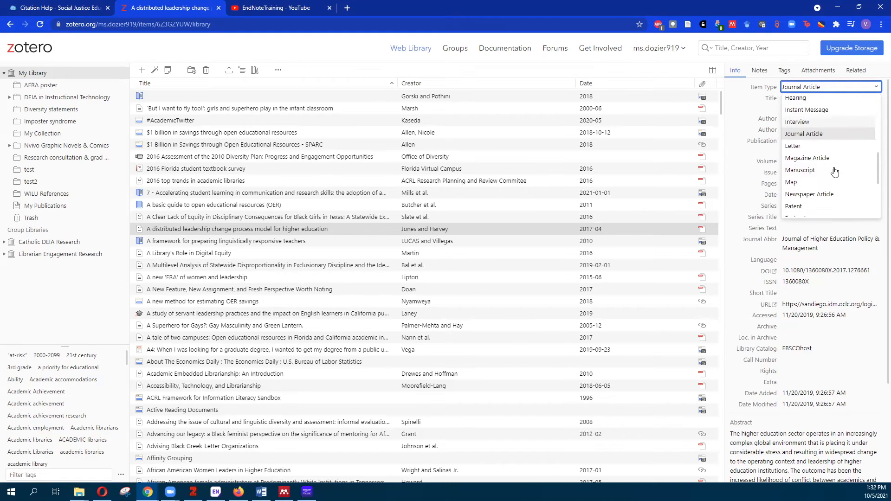
scroll(834, 172, "down", 2)
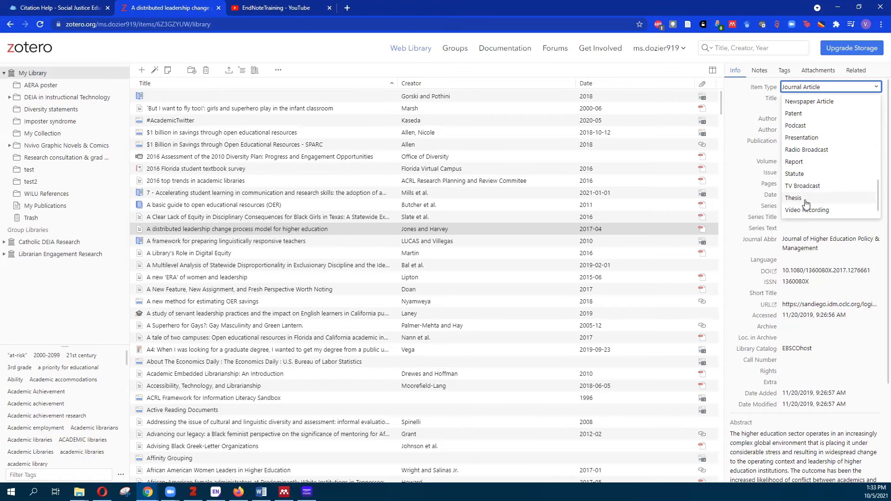
left_click(749, 52)
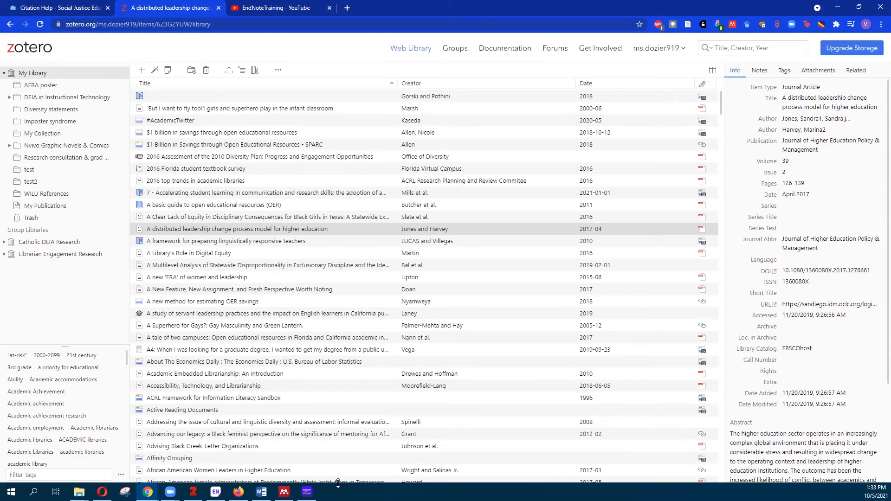
Open Zotero desktop's Edit > Preferences at the Cite pane listing installed styles like APA 7th
left_click(192, 492)
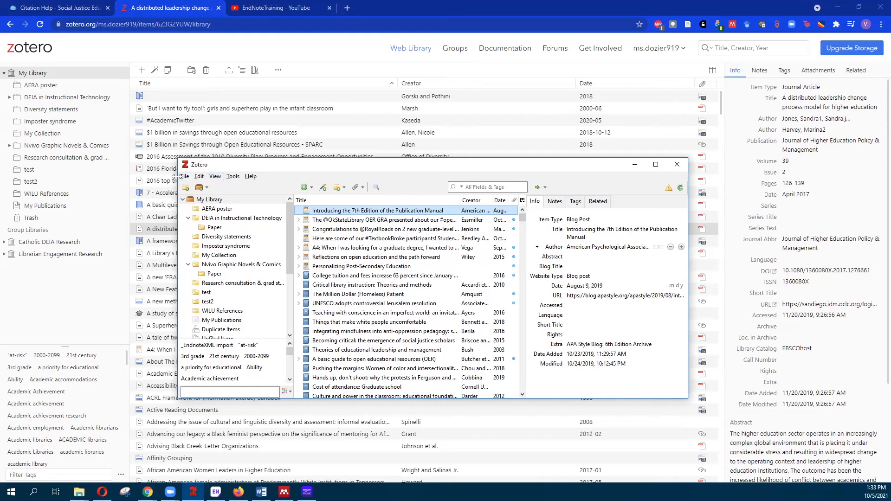
left_click(231, 177)
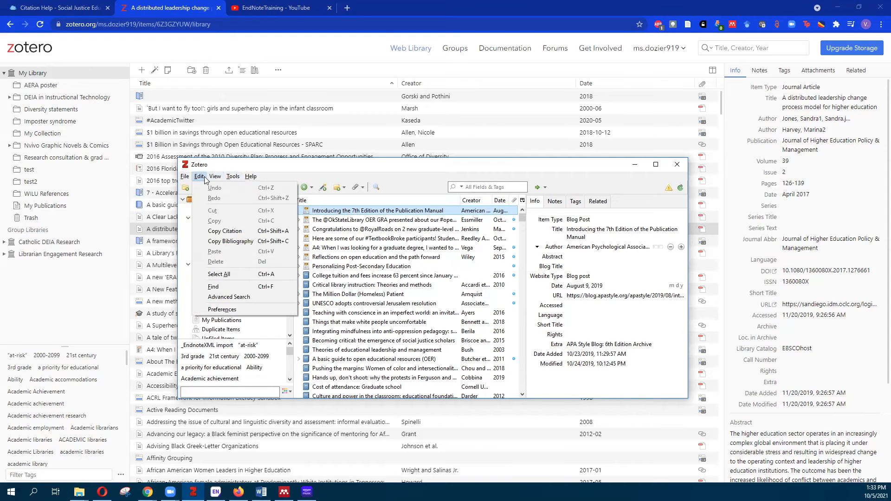
mouse_move(186, 176)
left_click(227, 310)
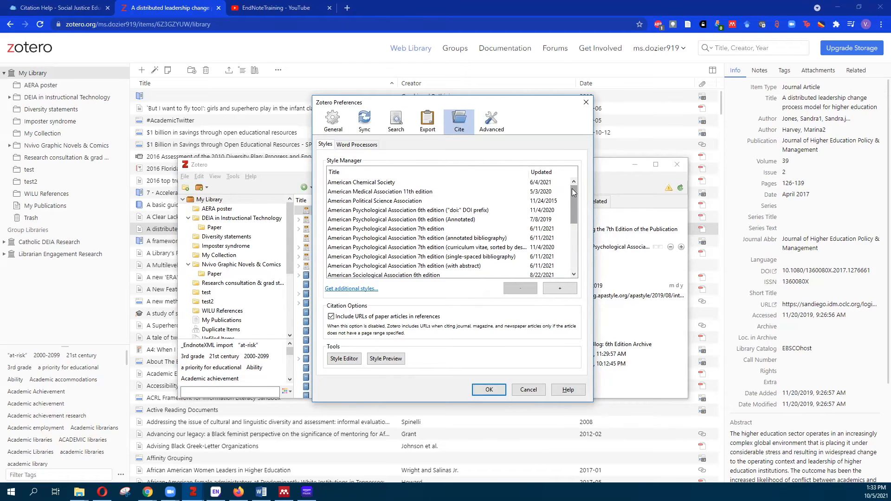
mouse_move(575, 192)
left_mouse_down()
mouse_move(575, 244)
mouse_move(578, 188)
left_mouse_up()
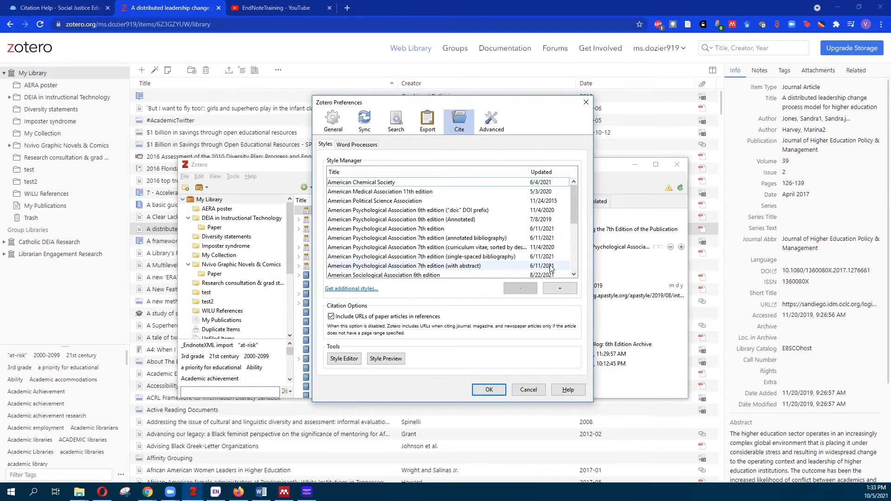
Open 'Get additional styles...' and browse the Style Repository's 10143 citation styles
left_click(355, 290)
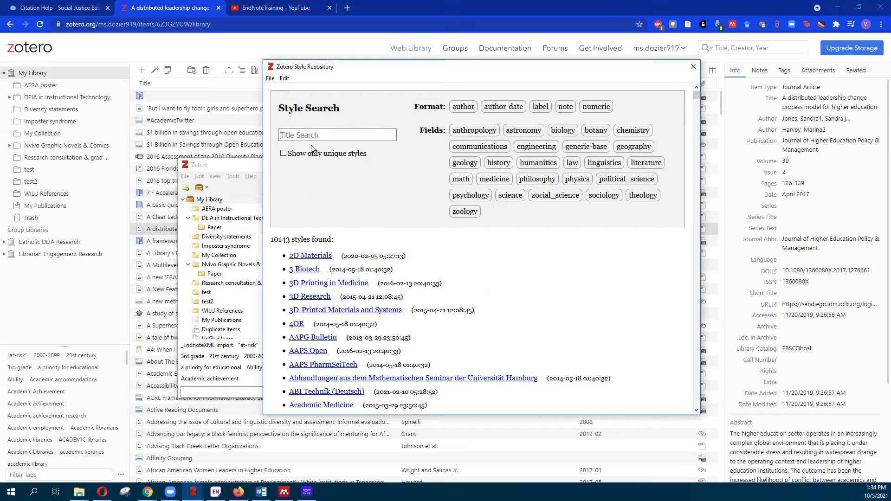
scroll(407, 261, "down", 2)
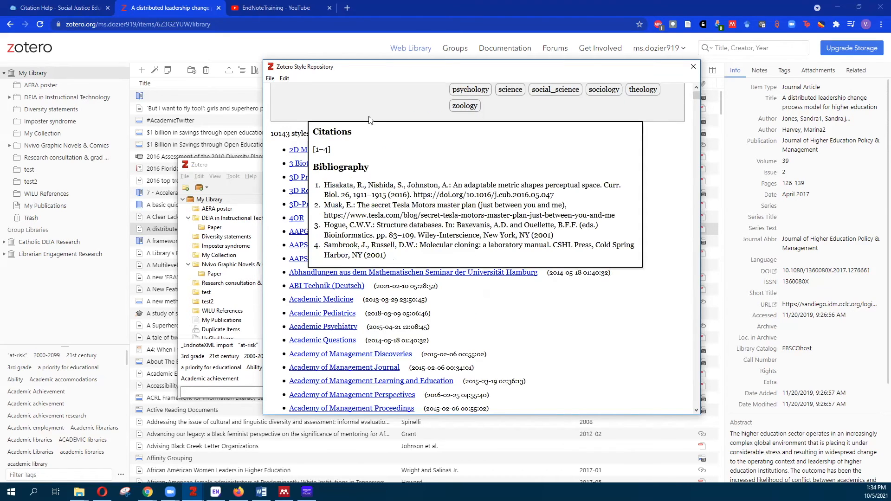
mouse_move(358, 186)
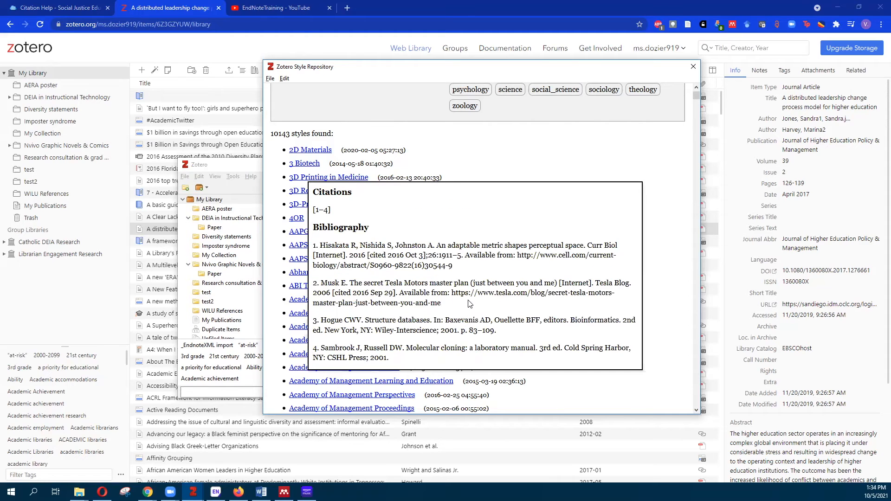
scroll(361, 181, "down", 4)
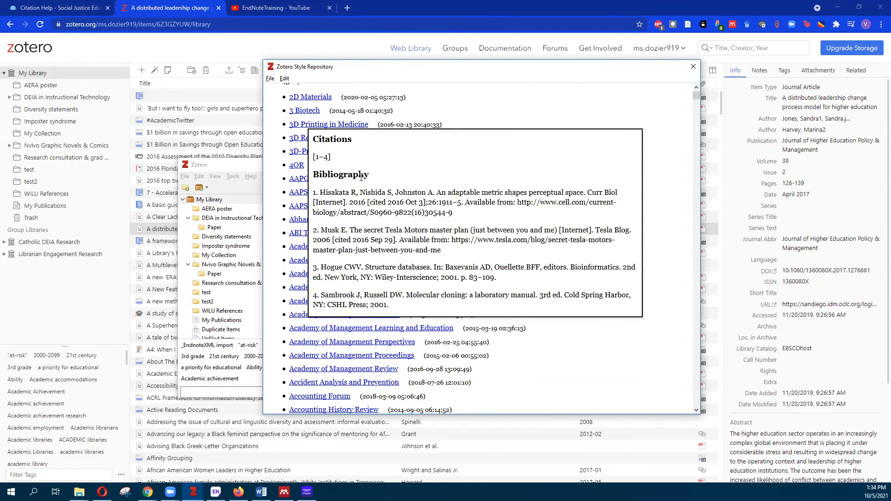
mouse_move(337, 288)
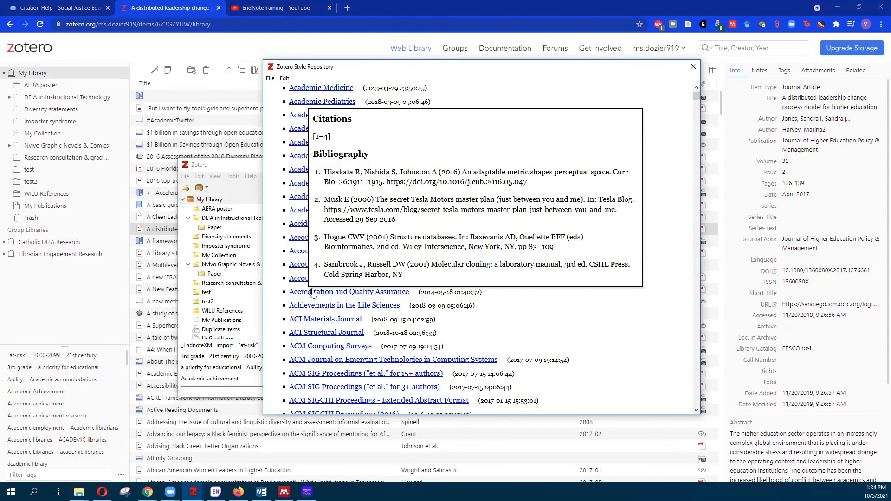
scroll(312, 292, "down", 1)
scroll(366, 309, "down", 3)
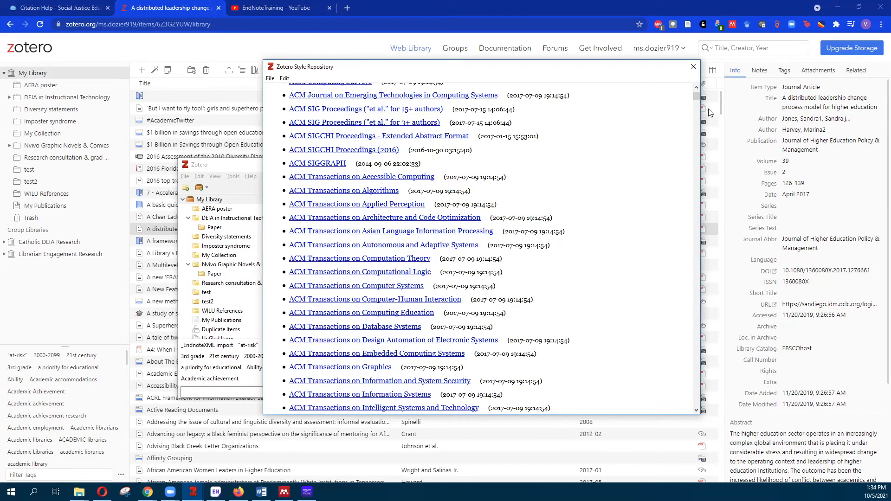
left_click_drag(696, 93, 696, 85)
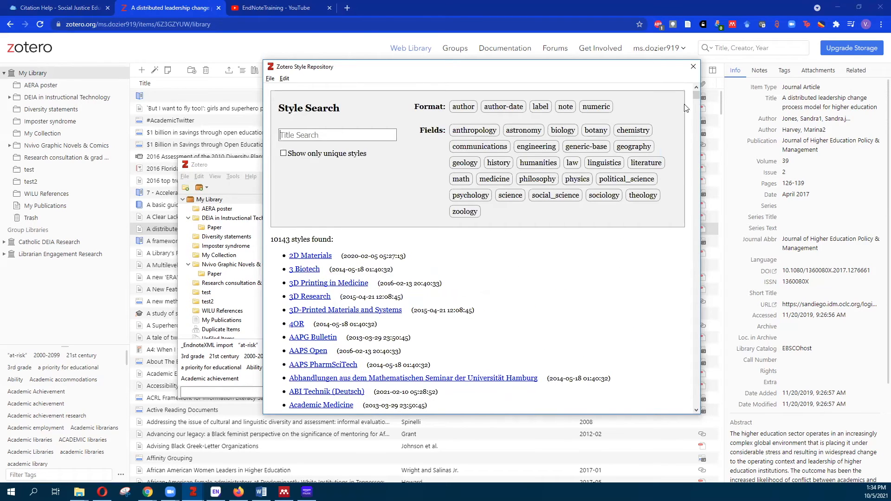
Search style titles for 'american p' and review the 26 APA 7th edition results
left_click(333, 130)
type("american p")
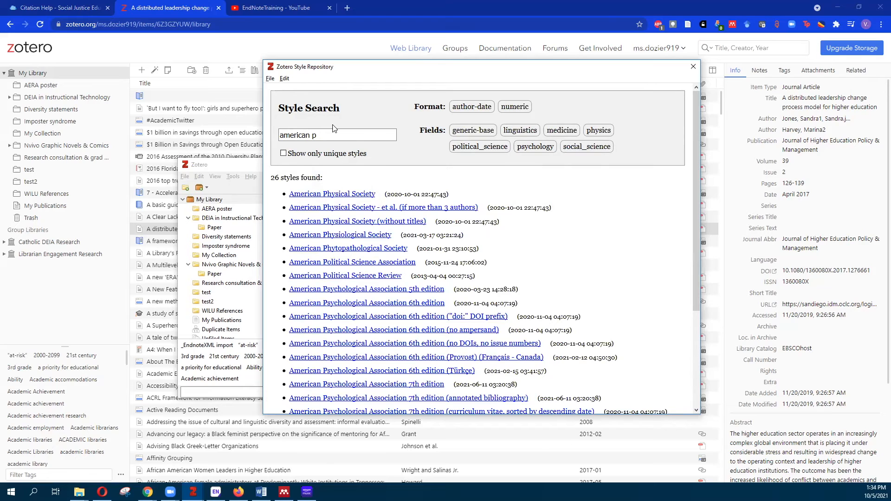
scroll(557, 246, "down", 3)
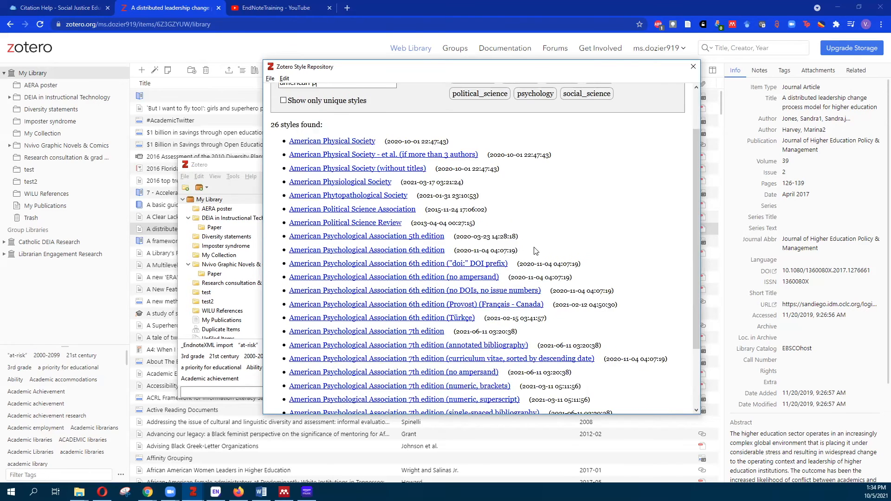
mouse_move(534, 252)
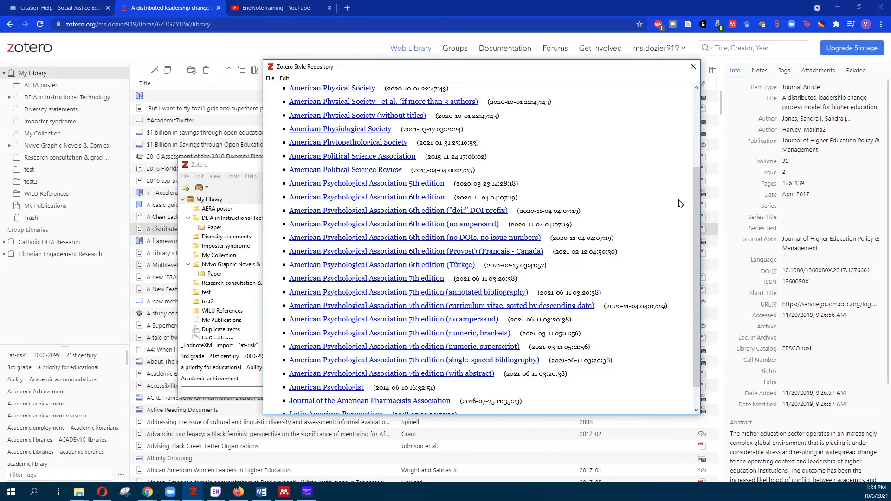
mouse_move(556, 307)
mouse_move(413, 349)
Close the Style Repository window and the Preferences dialog
left_click(695, 69)
left_click(491, 389)
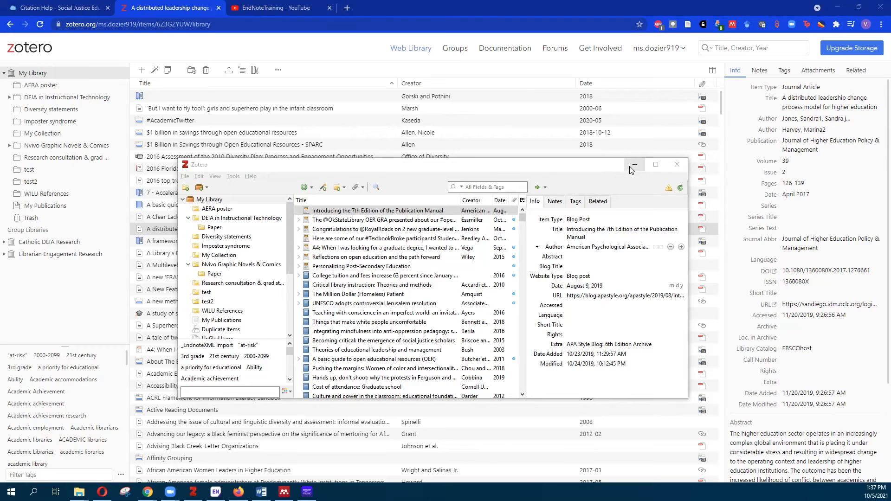
Select the test2 collection in Zotero and open Google Scholar in a new browser tab
left_click(209, 303)
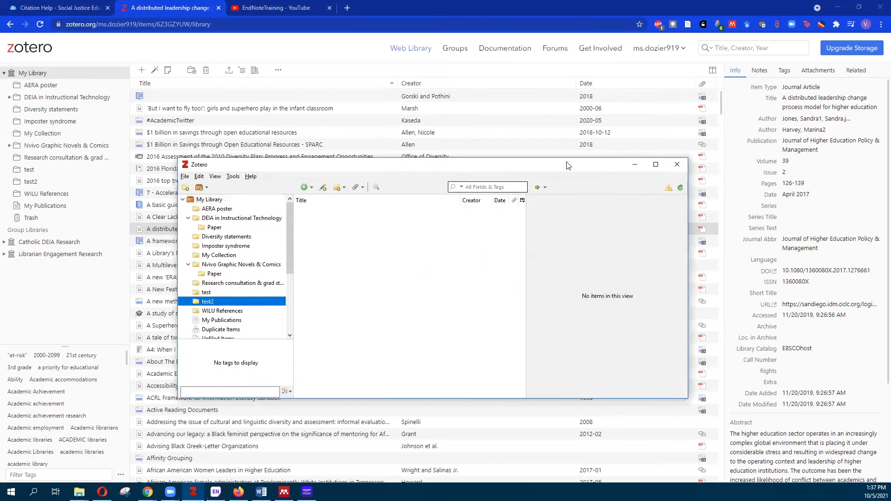
left_click(347, 8)
type("scho")
key("Tab")
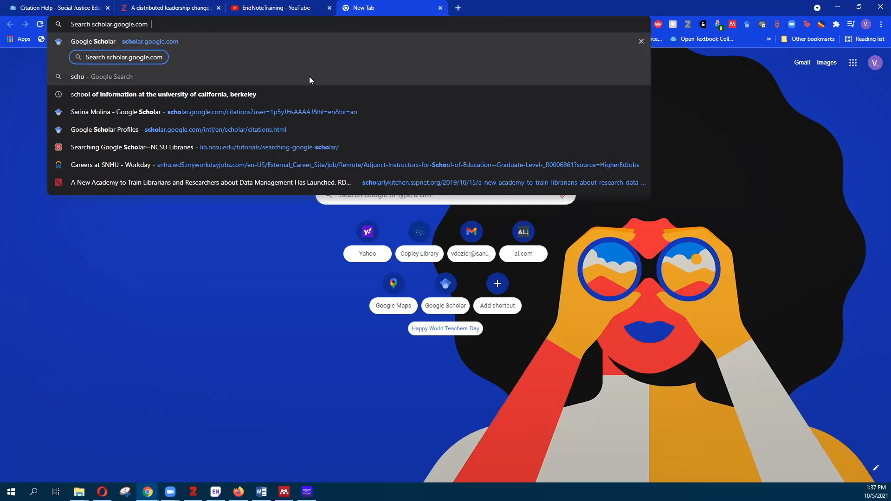
Go to the researcher's Scholar profile and open the Romanticizing Culture article page
left_click(200, 113)
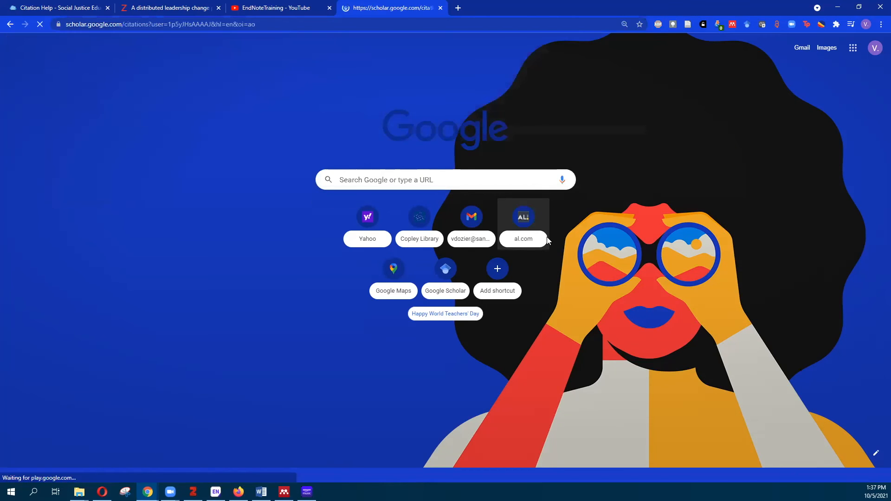
scroll(454, 264, "down", 2)
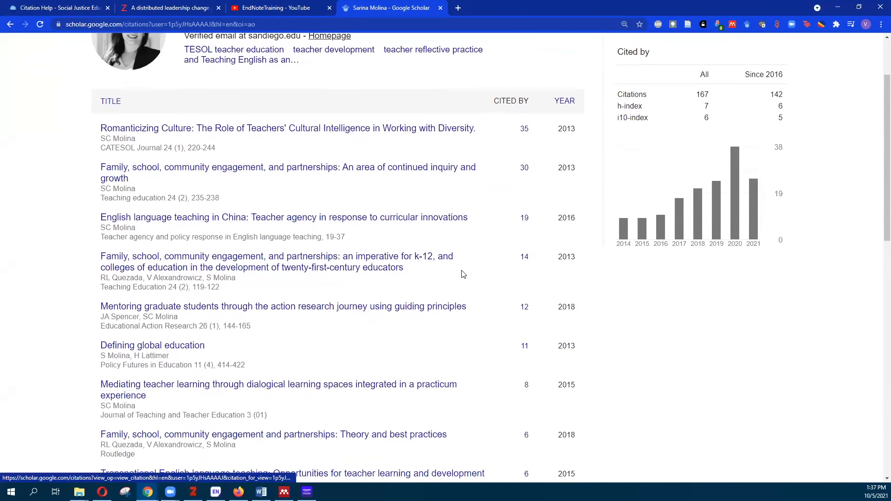
scroll(461, 284, "up", 1)
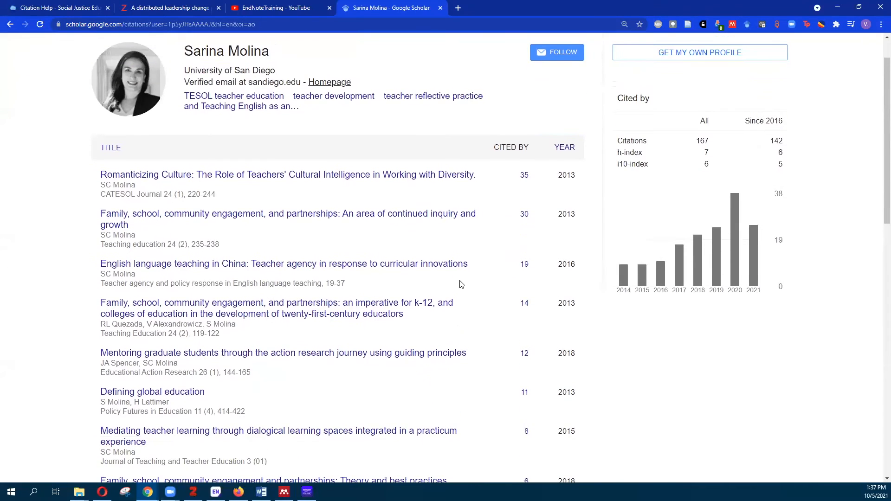
left_click(259, 175)
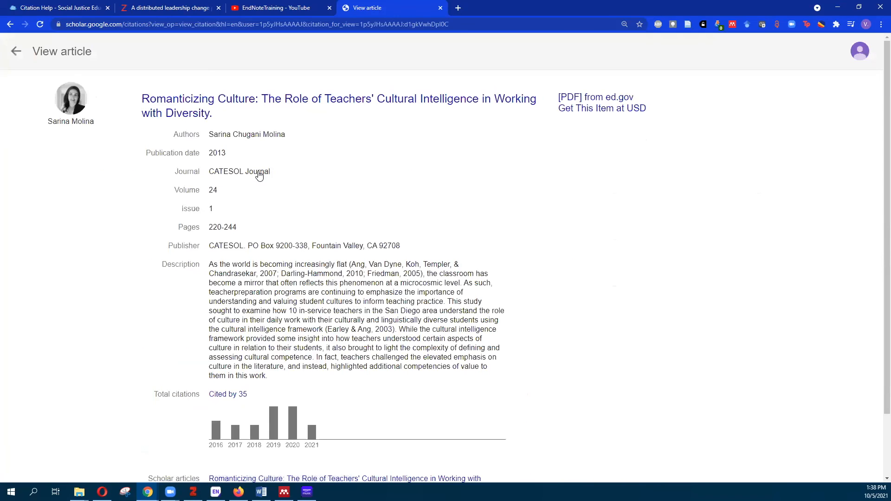
Open the article's ed.gov PDF in a new tab and switch to it
right_click(592, 102)
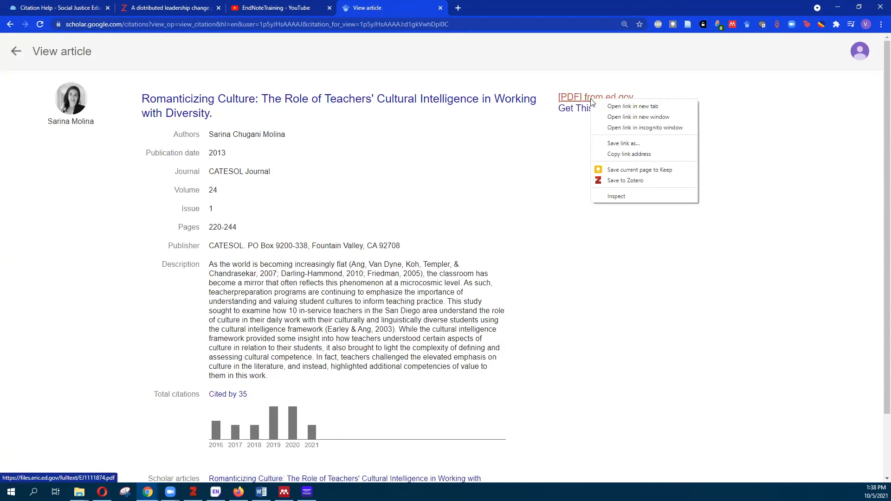
left_click(618, 109)
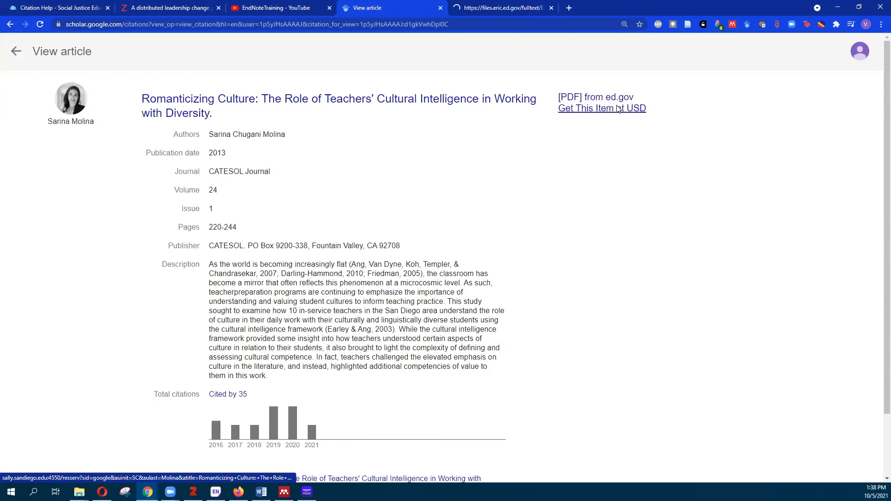
left_click(492, 8)
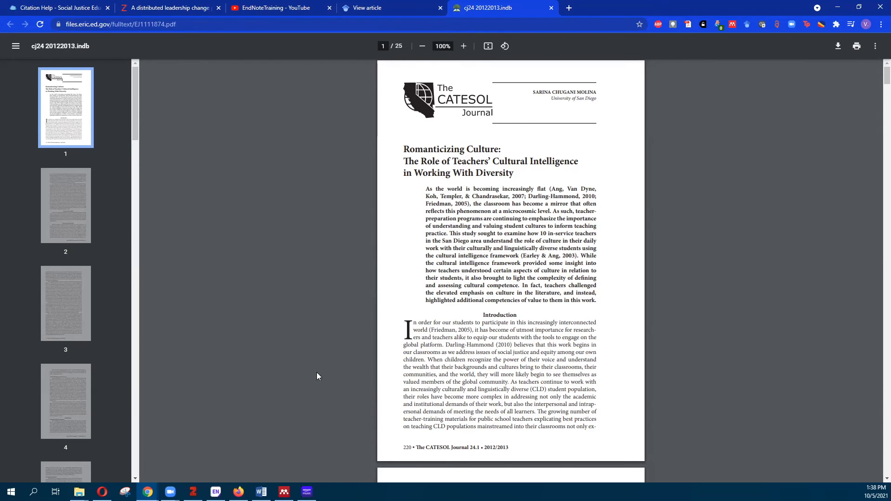
Save the PDF with the Zotero Connector, keeping test2 as the target collection
left_click(688, 24)
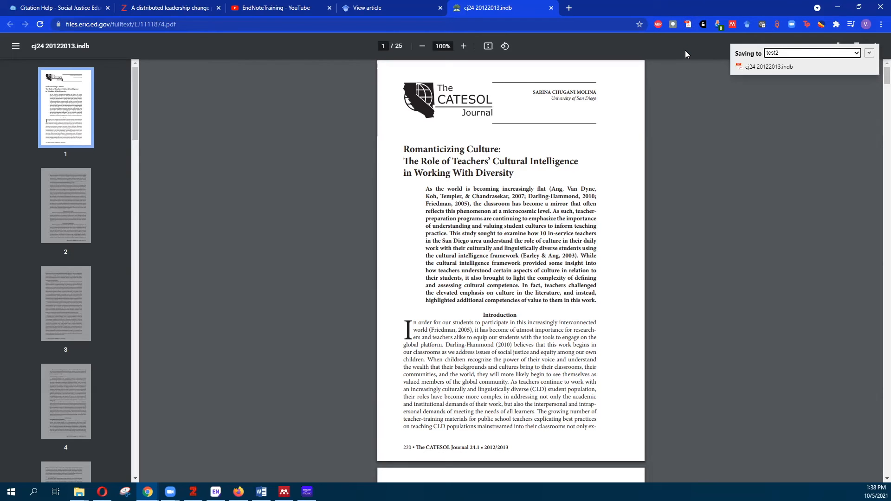
left_click(853, 55)
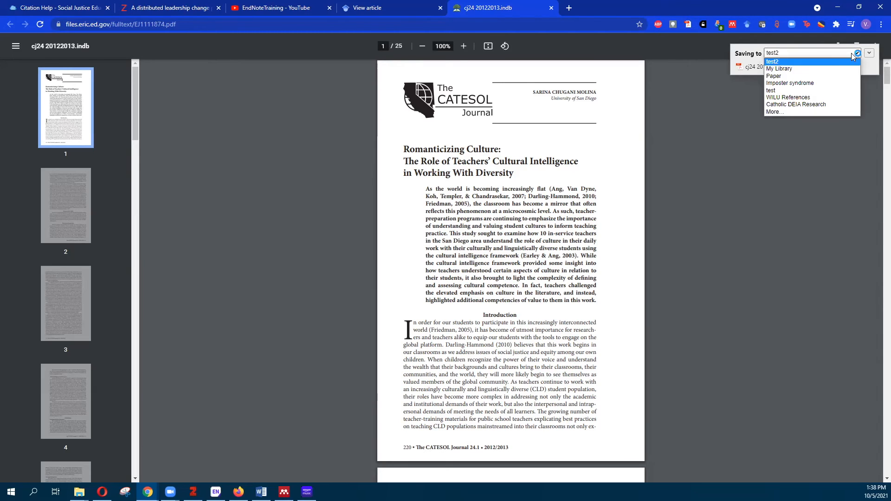
left_click(803, 64)
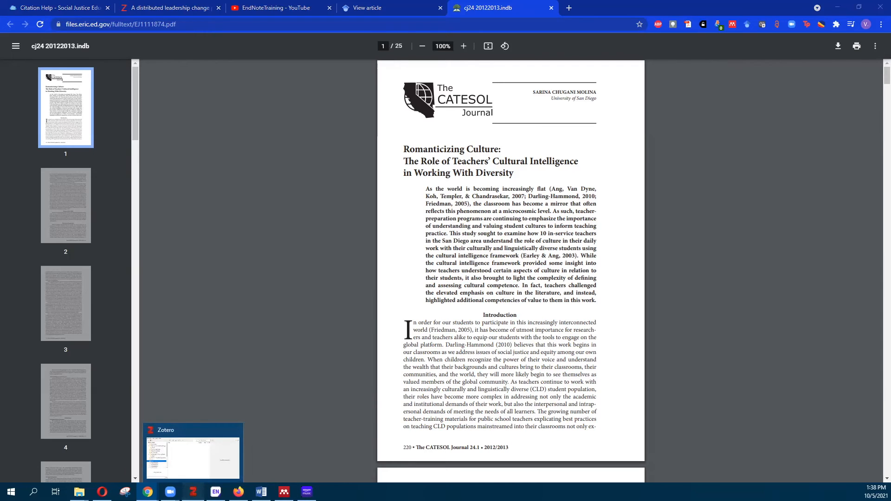
Run Retrieve Metadata for PDF on EJ1111874.pdf and close the no-match results dialog
left_click(193, 492)
left_click(348, 214)
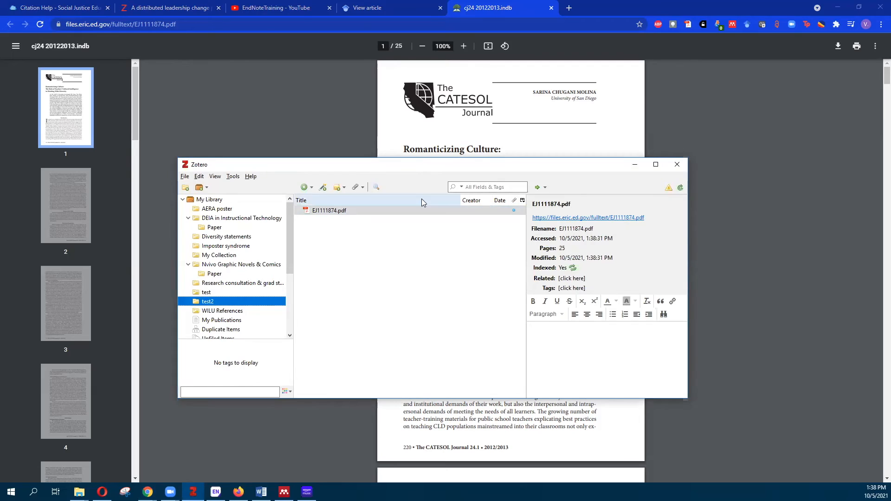
left_click(348, 214)
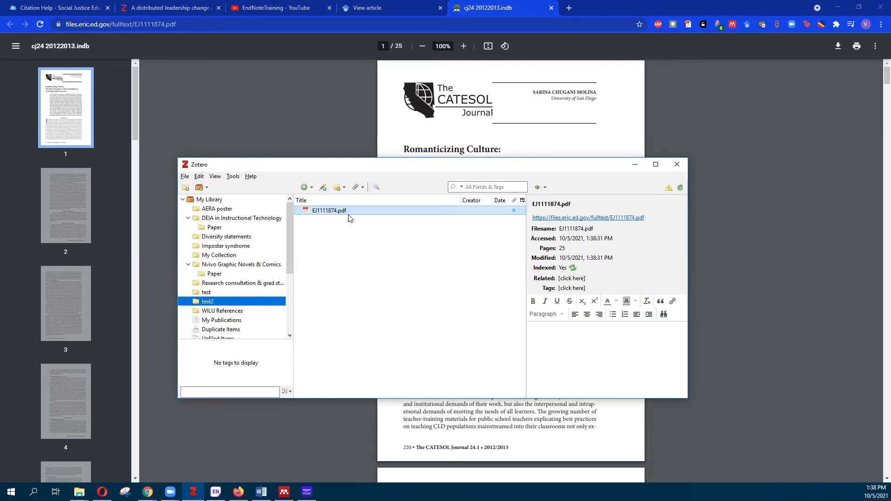
right_click(351, 215)
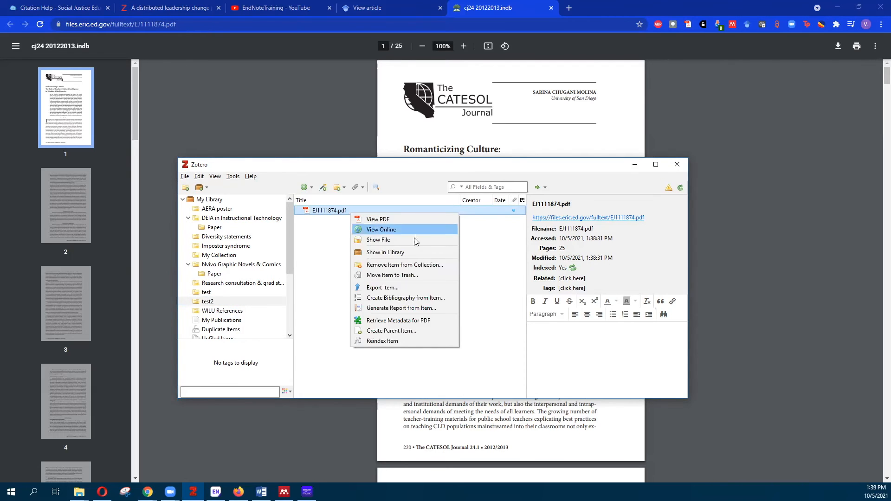
left_click(407, 322)
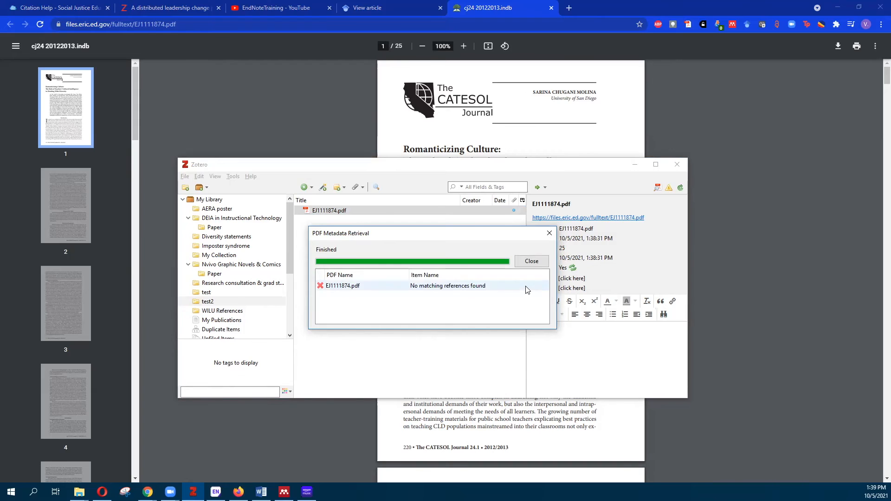
left_click(528, 262)
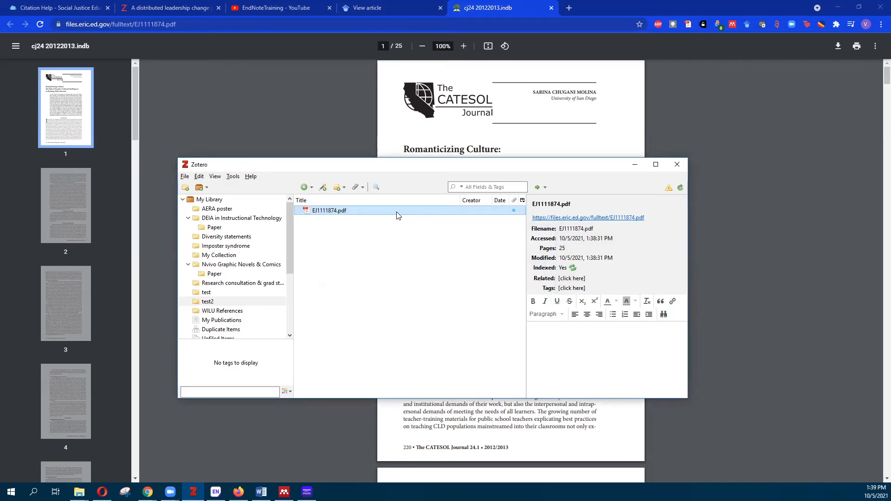
Create a parent item for EJ1111874.pdf via Create Parent Item... with Manual Entry
right_click(376, 214)
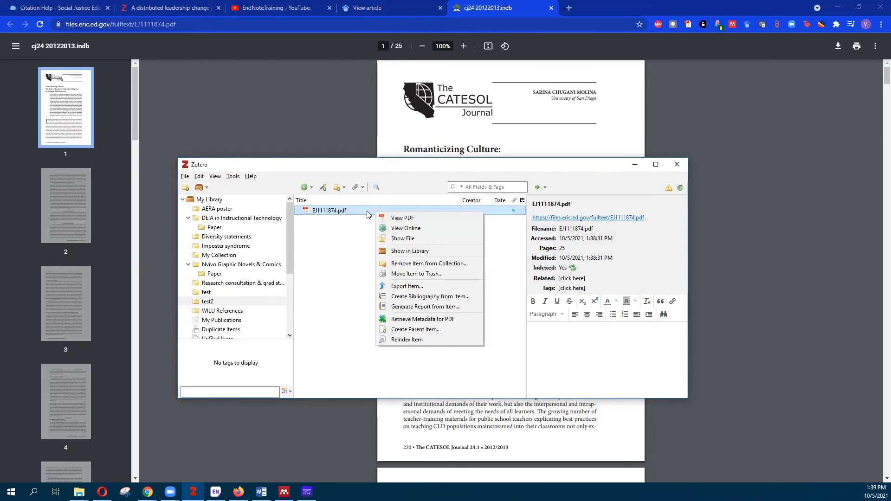
left_click(428, 329)
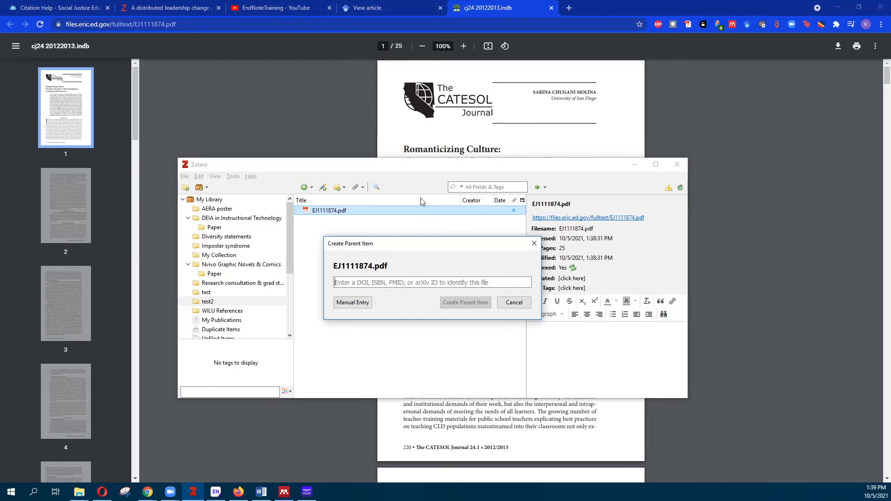
left_click(416, 174)
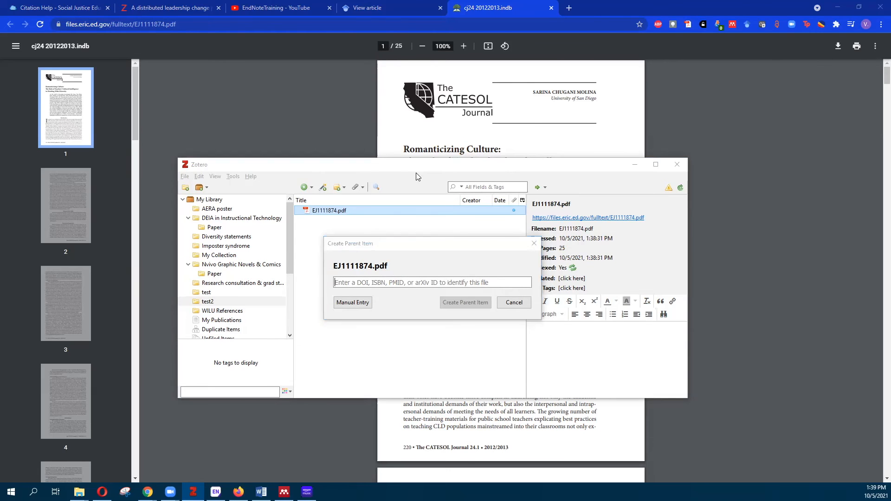
left_click(353, 303)
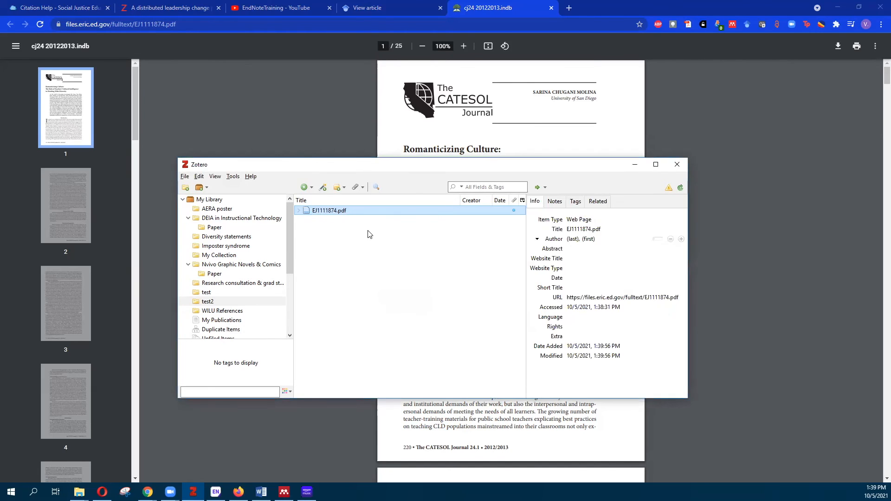
Change the parent item's type from Web Page to Journal Article
left_click(588, 222)
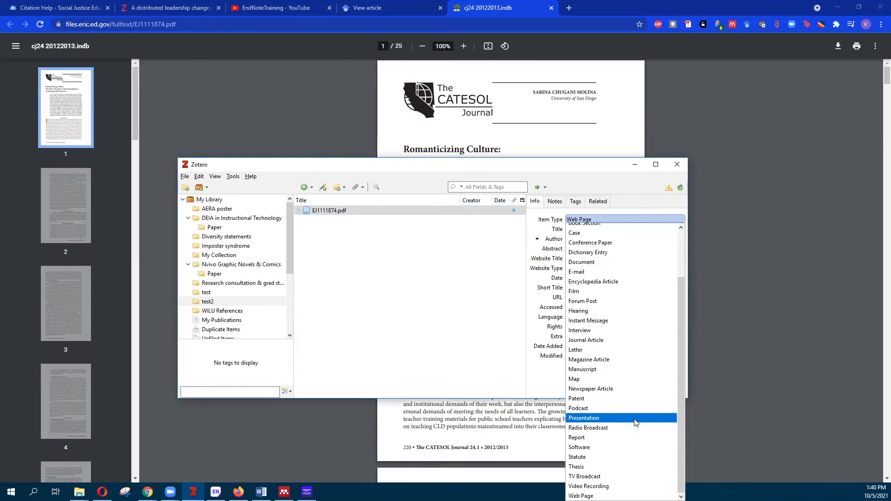
left_click(620, 345)
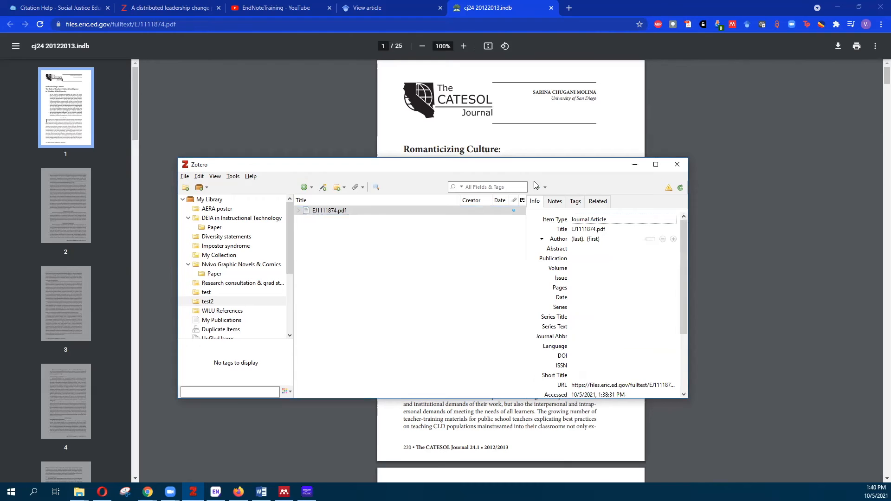
left_click_drag(536, 164, 527, 204)
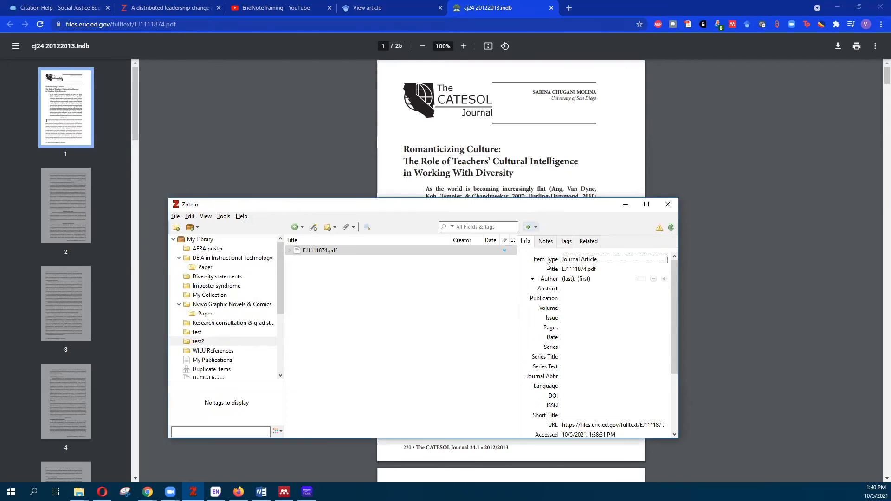
left_click(569, 279)
key("Tab")
Copy the Romanticizing Culture title from the PDF and paste it into the Title field
left_click_drag(401, 146, 514, 174)
key("ctrl+c")
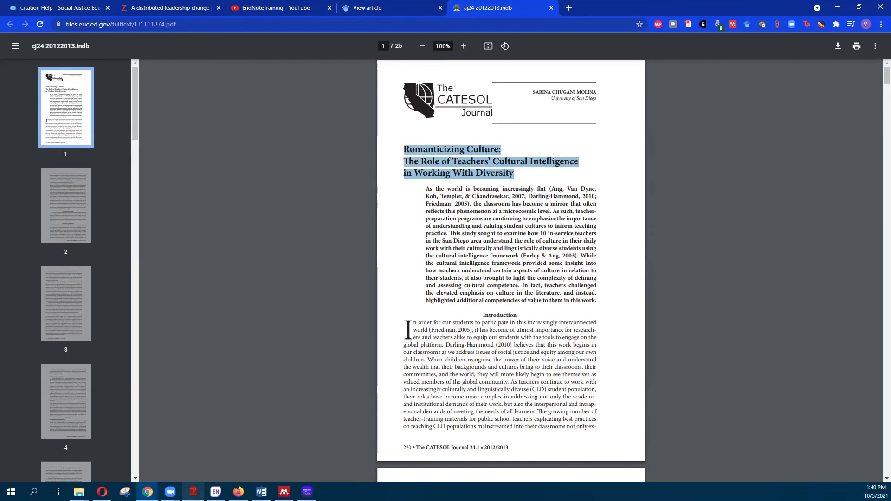
left_click(193, 491)
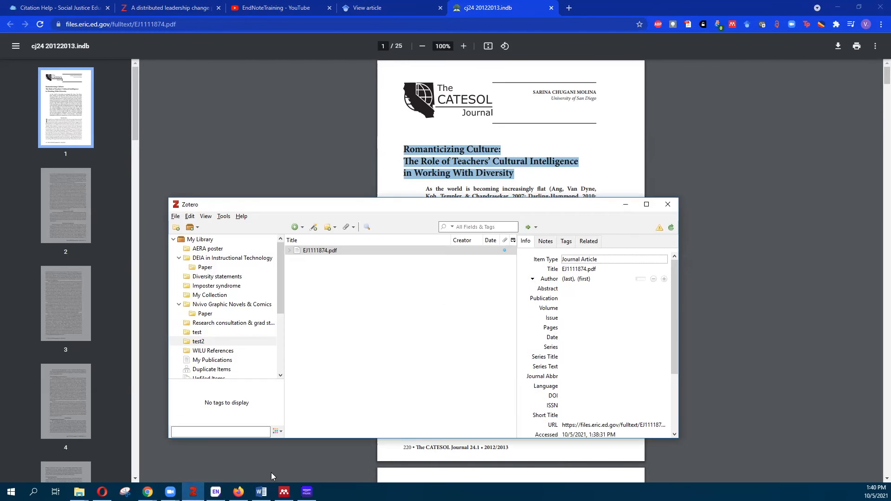
left_click(596, 269)
key("ctrl+v")
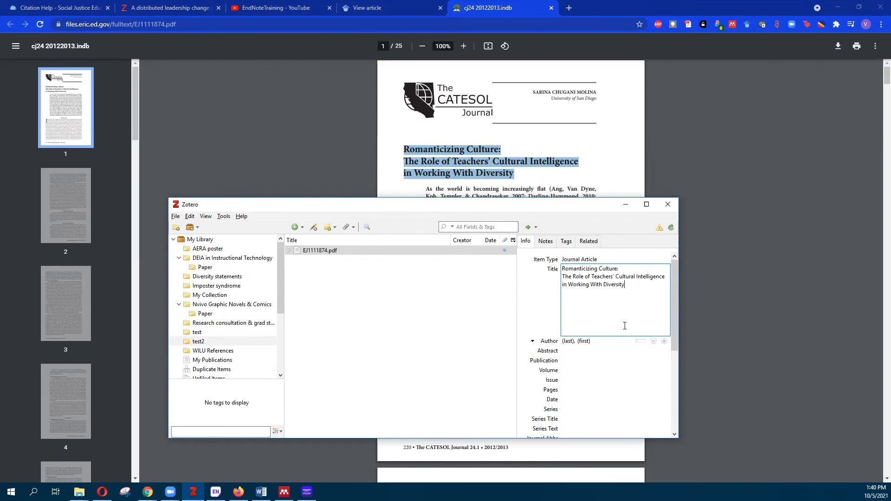
Fill in the author's last and first names in the Author fields
left_click(568, 342)
type("M")
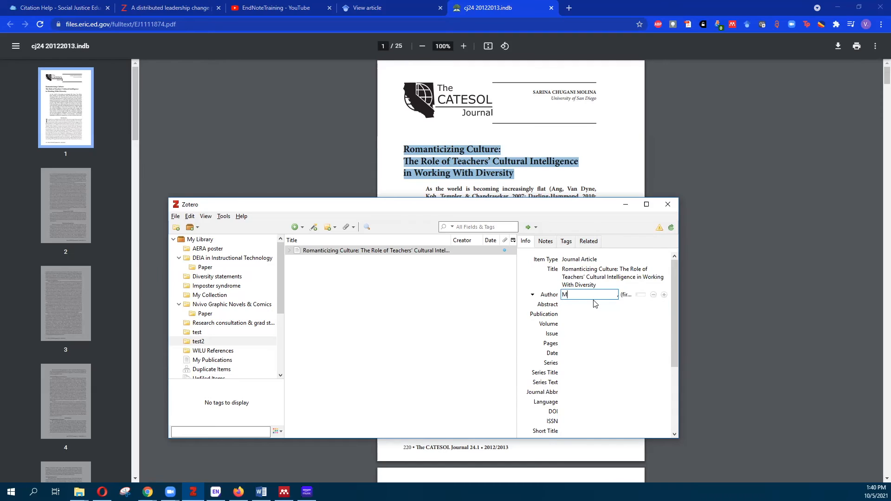
type("olina")
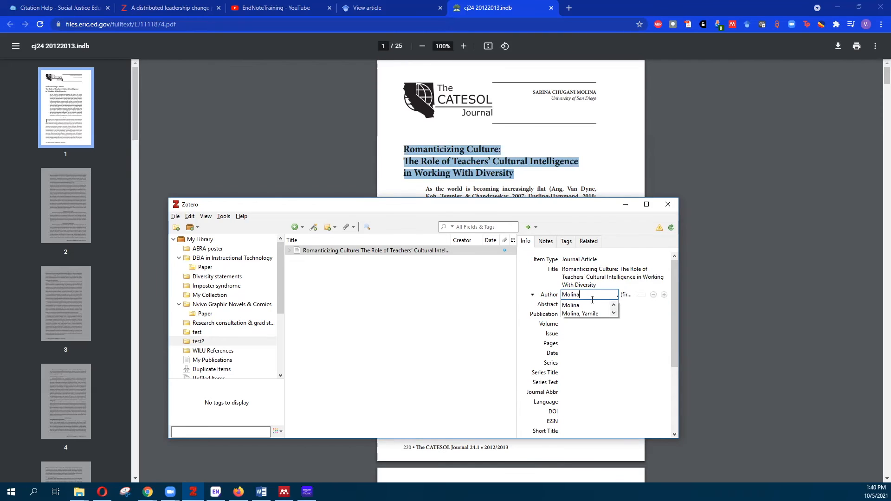
left_click(629, 294)
left_click(629, 295)
type("Sar")
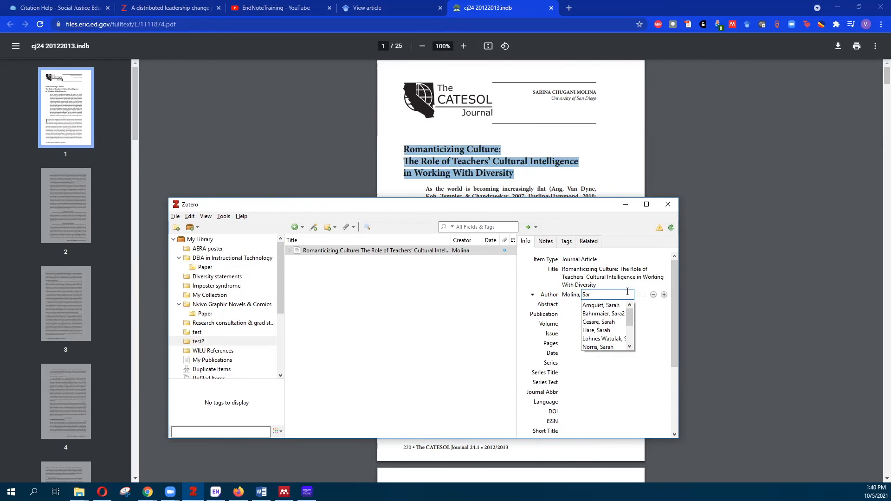
type("ina")
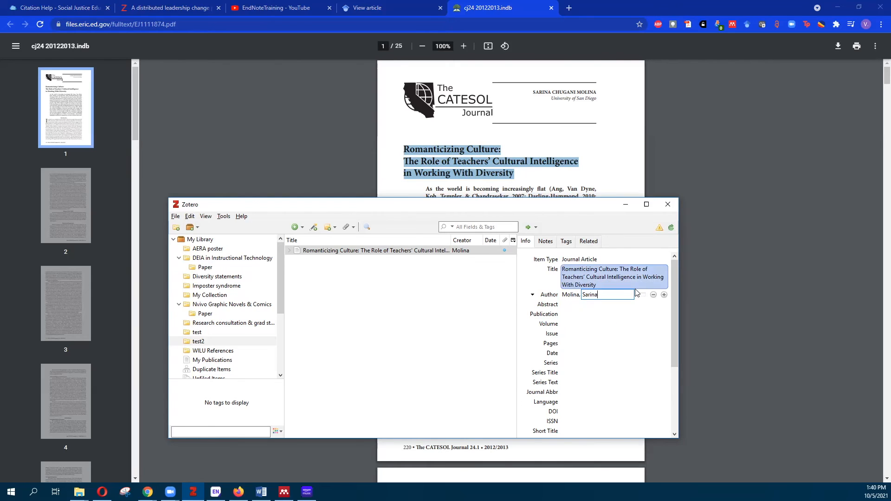
key("Return")
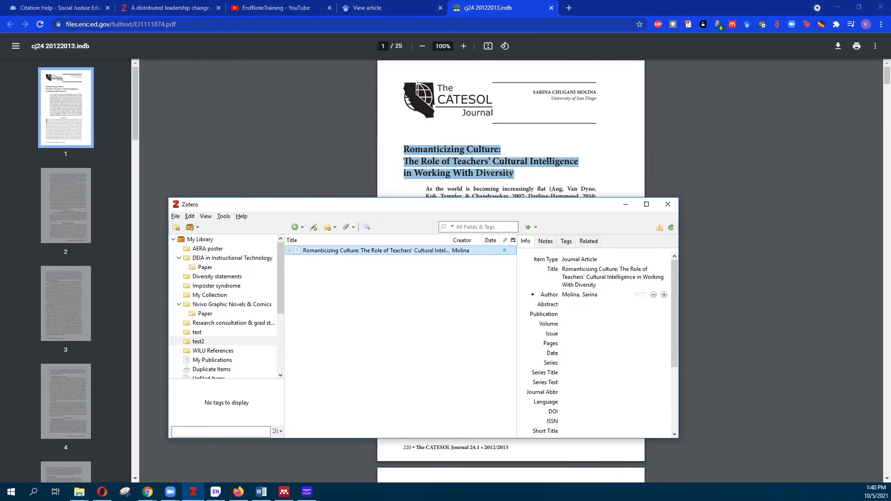
Open the attached EJ1111874.pdf in Acrobat, maximized and zoomed out to 150%
left_click(289, 251)
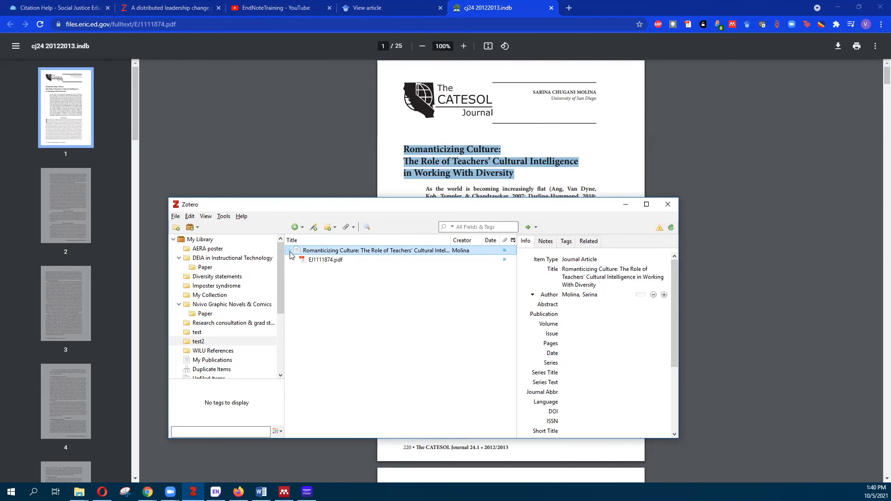
left_click(345, 262)
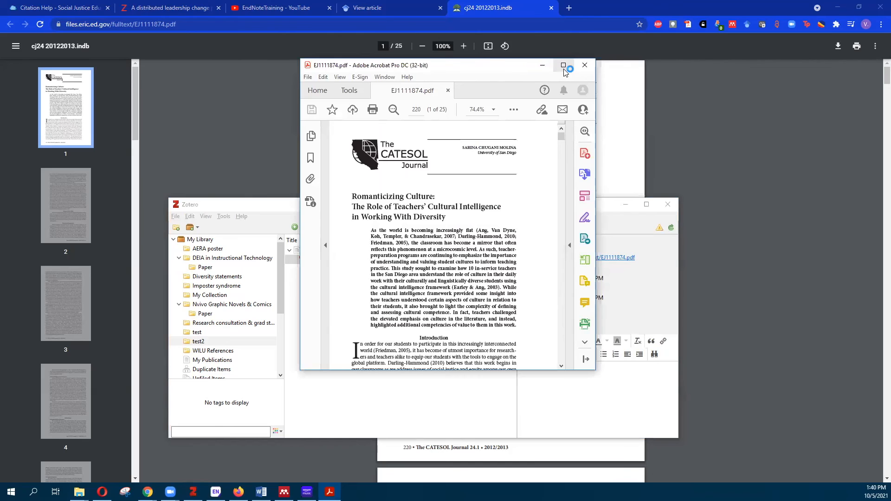
left_click(564, 65)
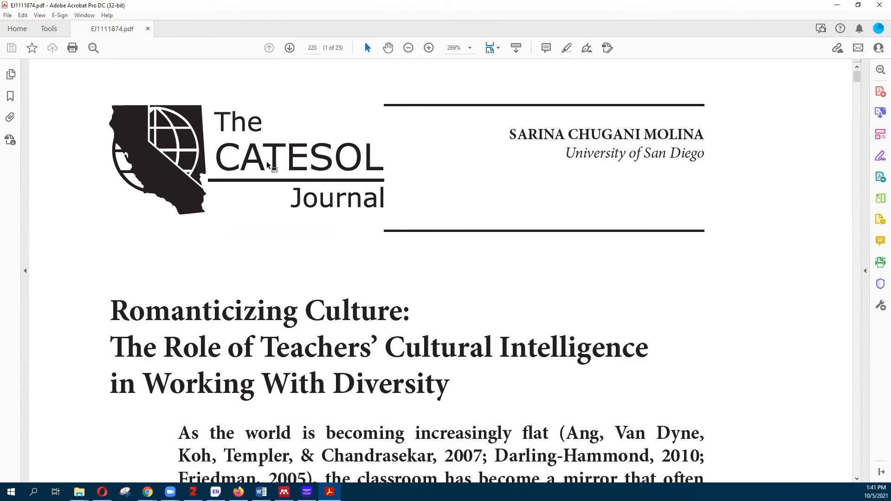
scroll(371, 225, "down", 3)
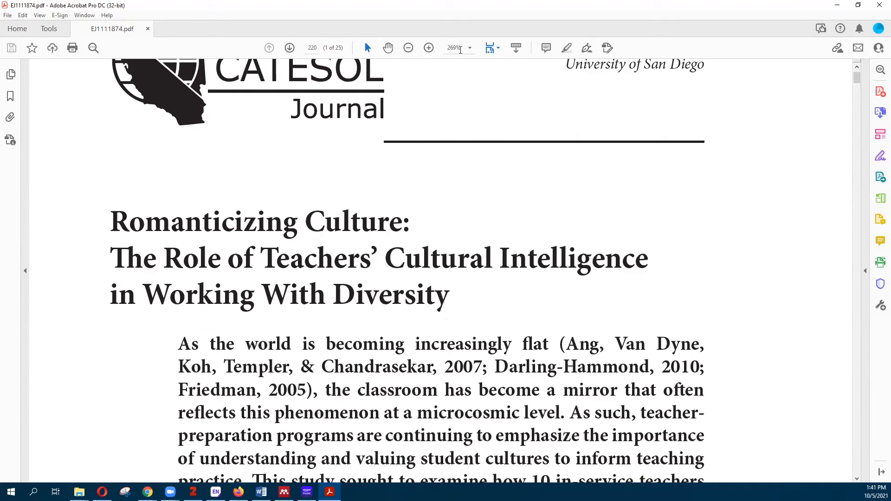
left_click(408, 48)
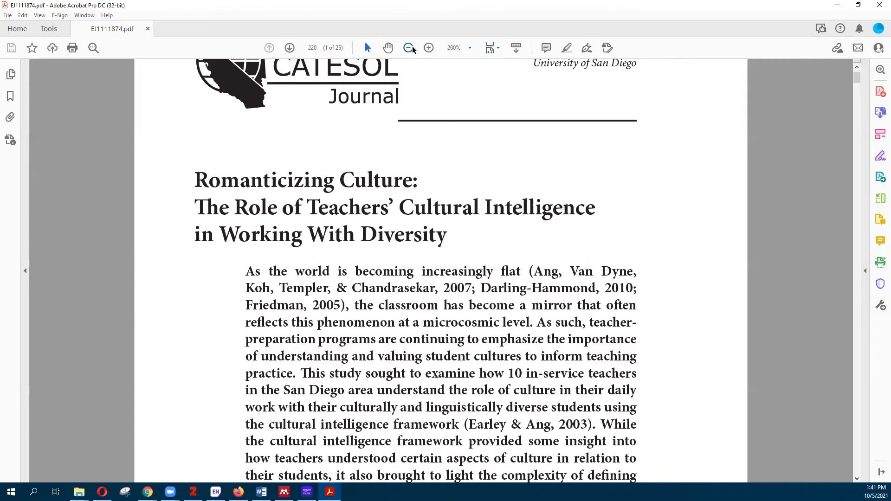
left_click(408, 48)
Highlight the three-line article title in green, then close the PDF and save the change
left_click_drag(257, 145, 447, 192)
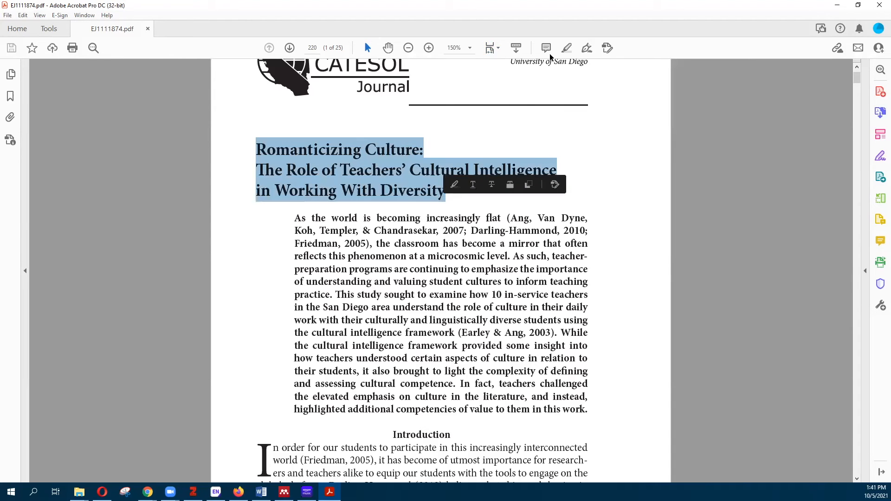
left_click(567, 49)
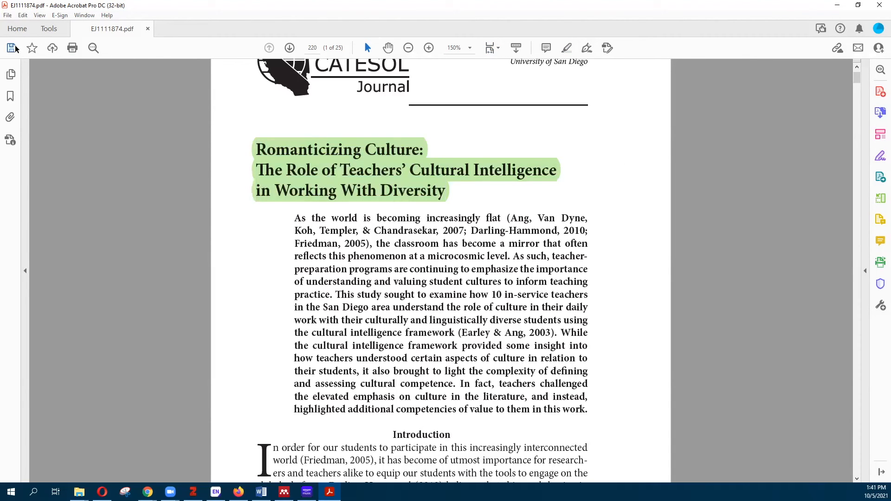
left_click(148, 28)
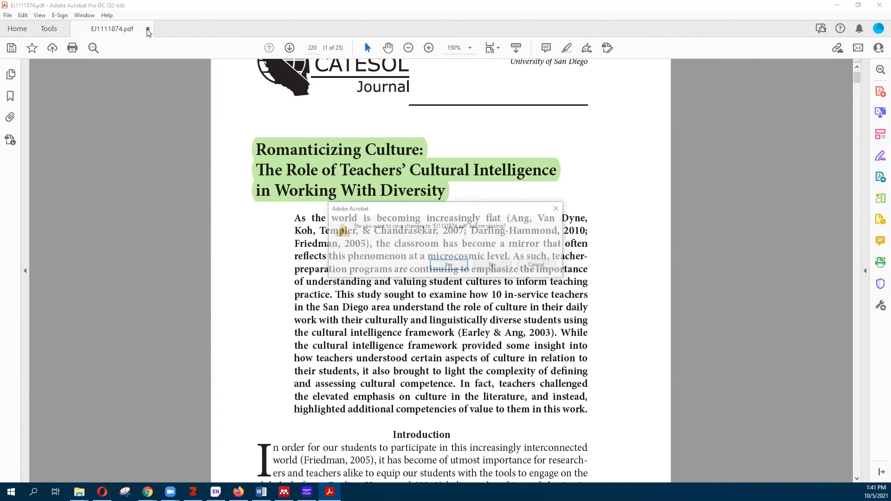
left_click(453, 266)
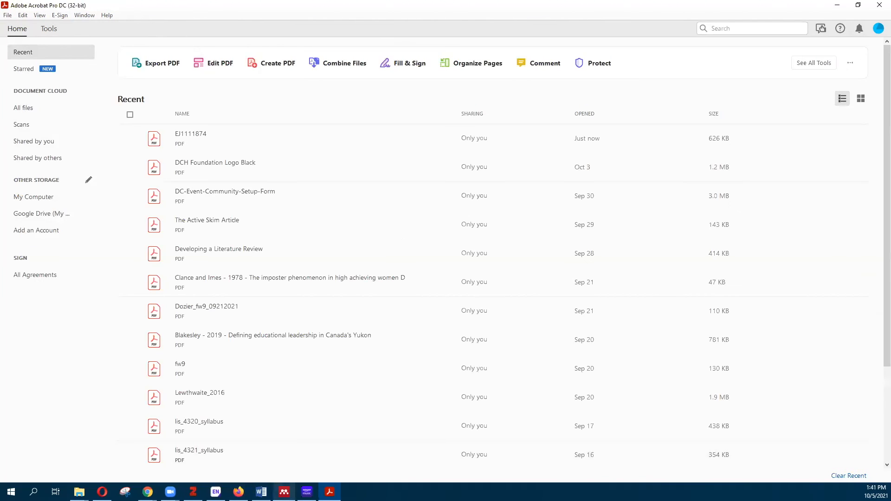
Reopen EJ1111874.pdf from Acrobat's Recent list, scroll through the abstract, then minimize Acrobat
mouse_move(307, 492)
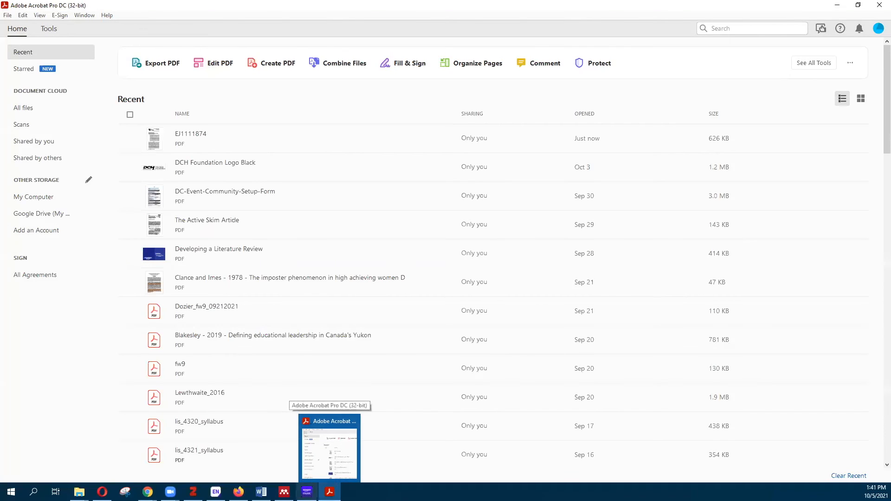
left_click(193, 492)
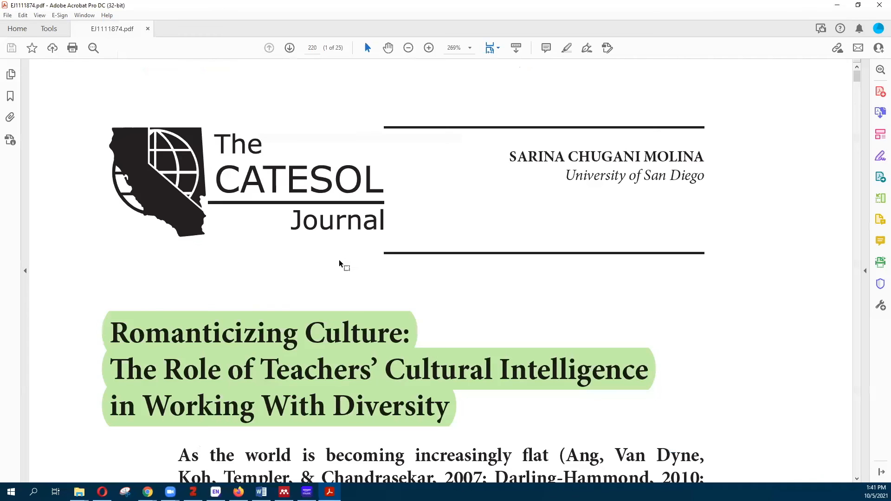
scroll(464, 362, "down", 2)
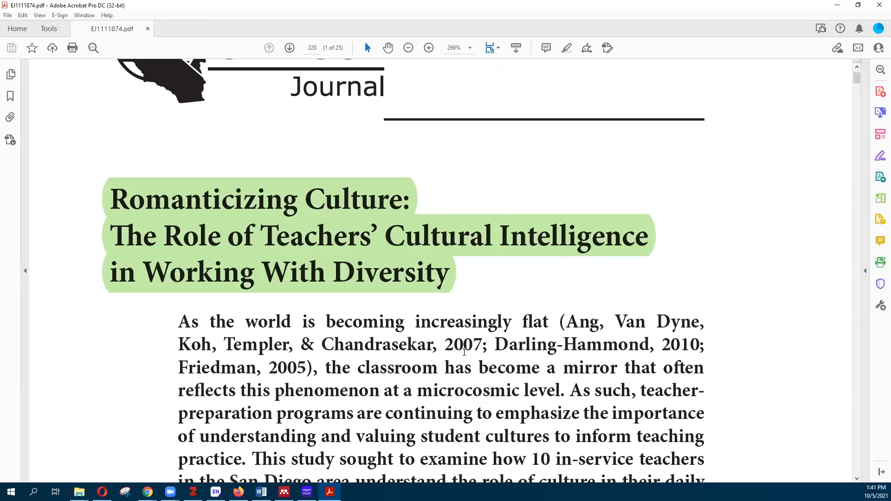
scroll(427, 274, "down", 1)
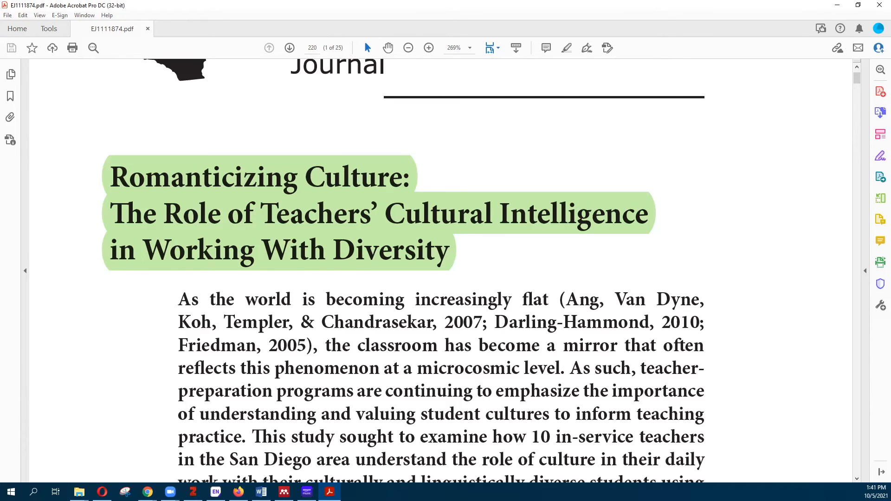
left_click(838, 5)
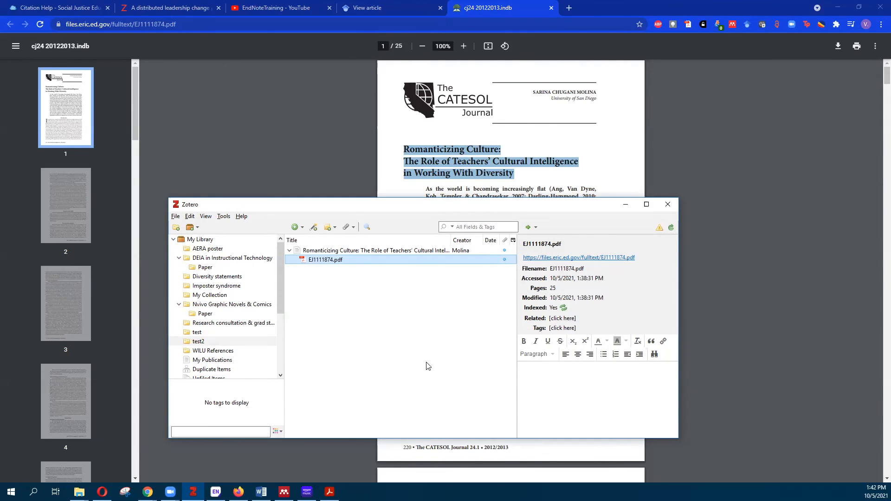
left_click(285, 492)
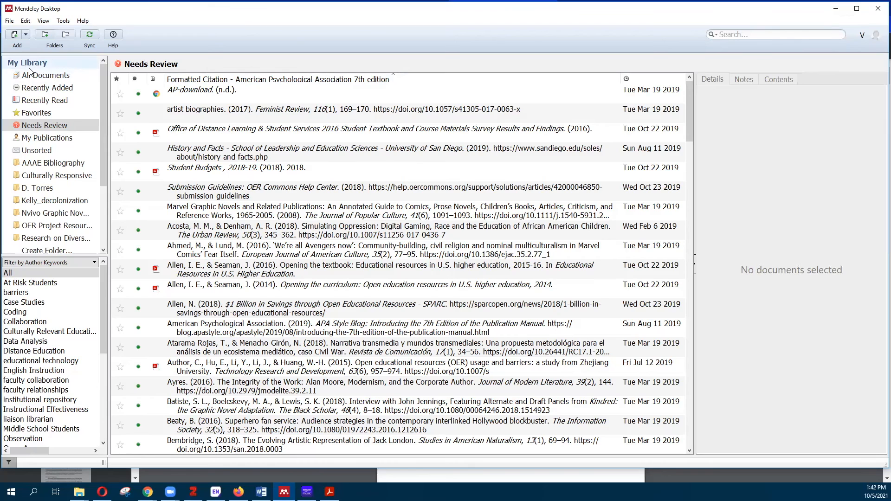
scroll(101, 181, "down", 3)
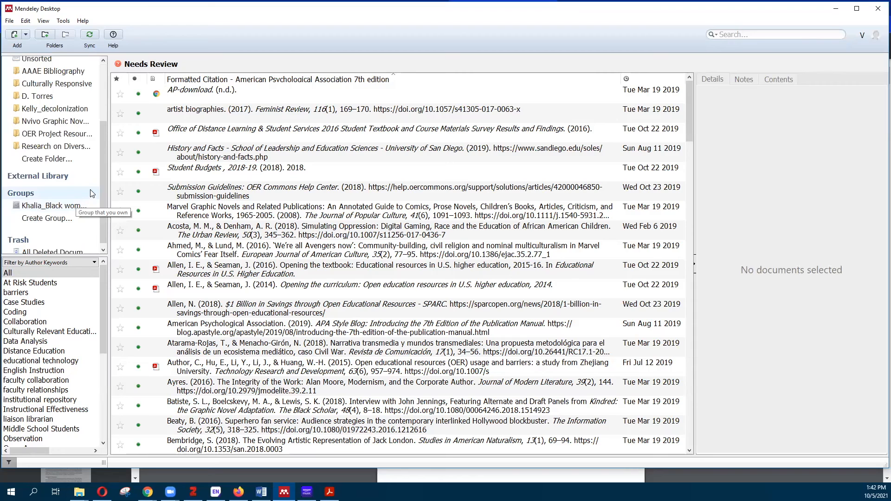
scroll(54, 87, "up", 3)
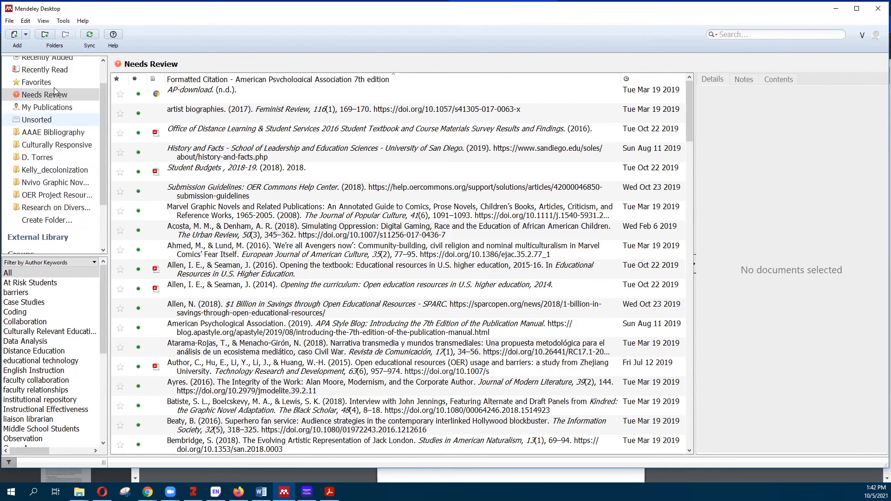
left_click(24, 27)
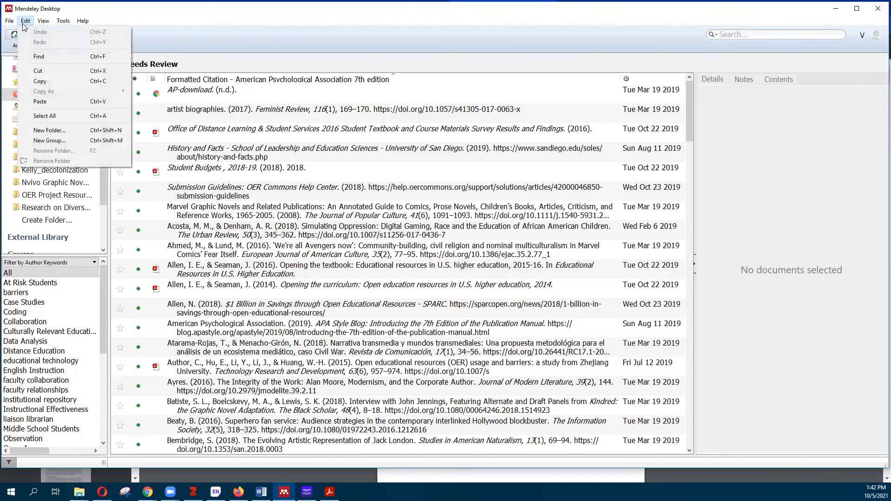
mouse_move(7, 28)
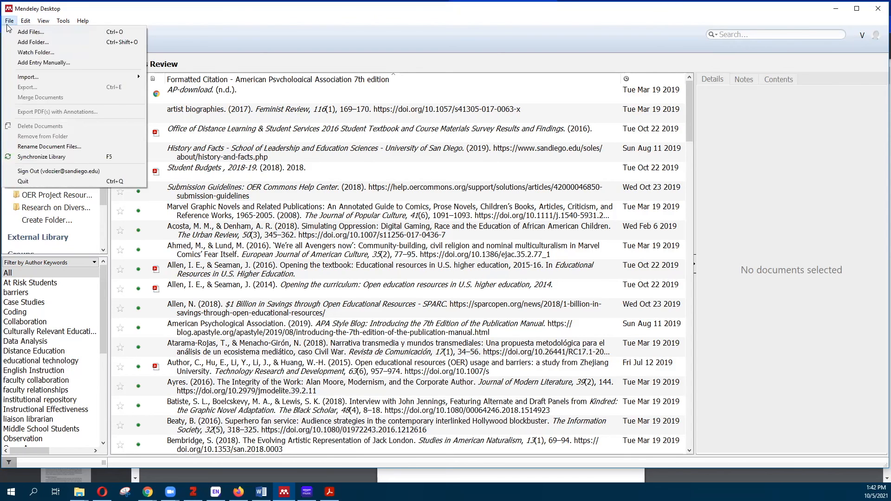
mouse_move(49, 23)
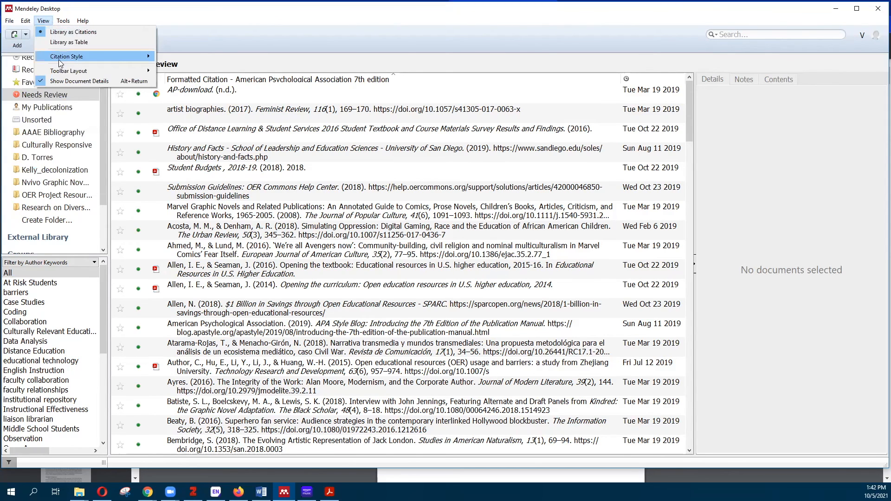
mouse_move(130, 57)
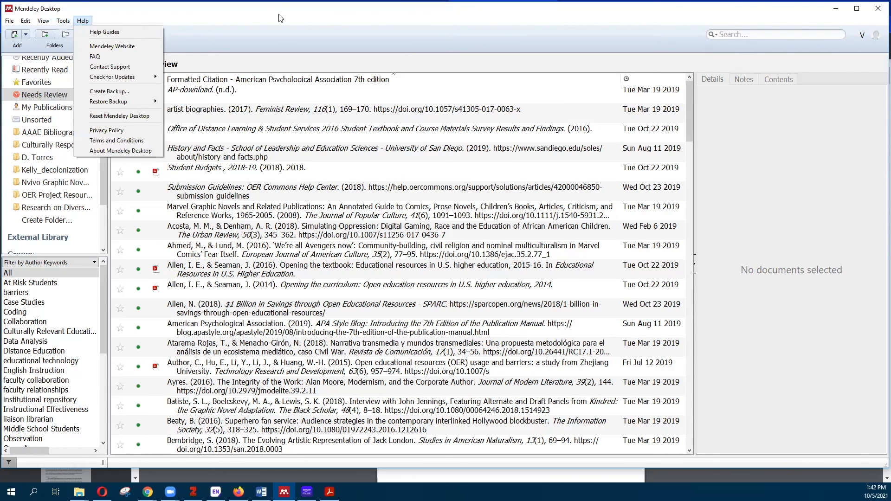
left_click(837, 10)
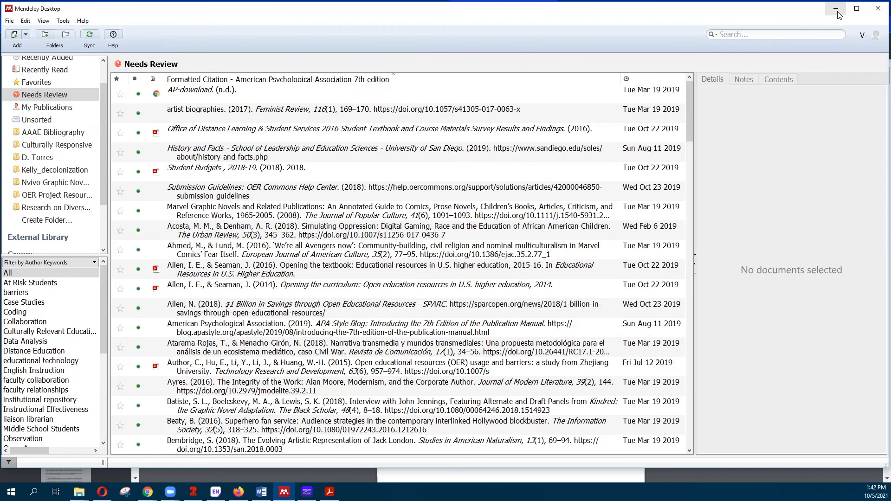
left_click(836, 9)
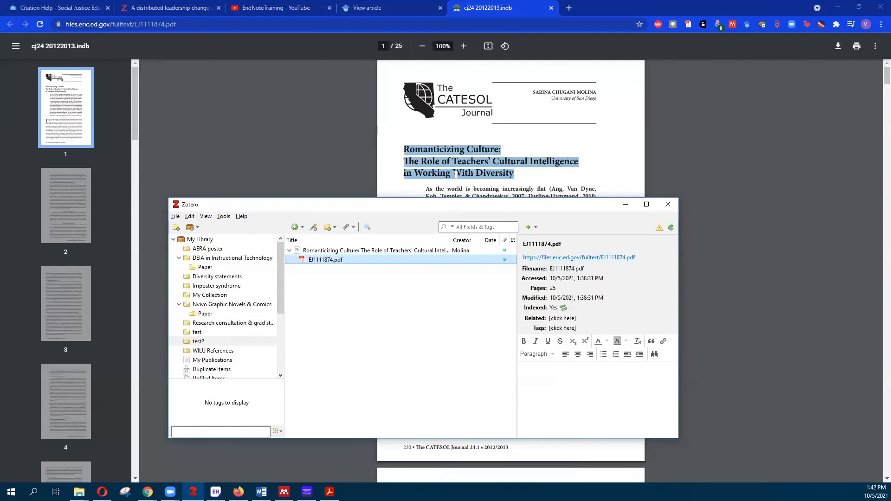
Bring Word's blank Document2 up maximized, check its Zotero and EndNote tabs, and launch EndNote X9
left_click(623, 205)
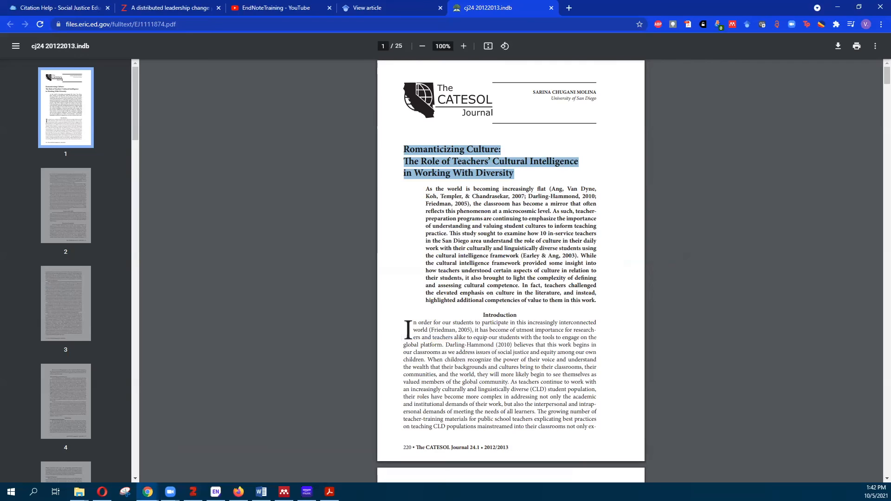
key("alt+Tab")
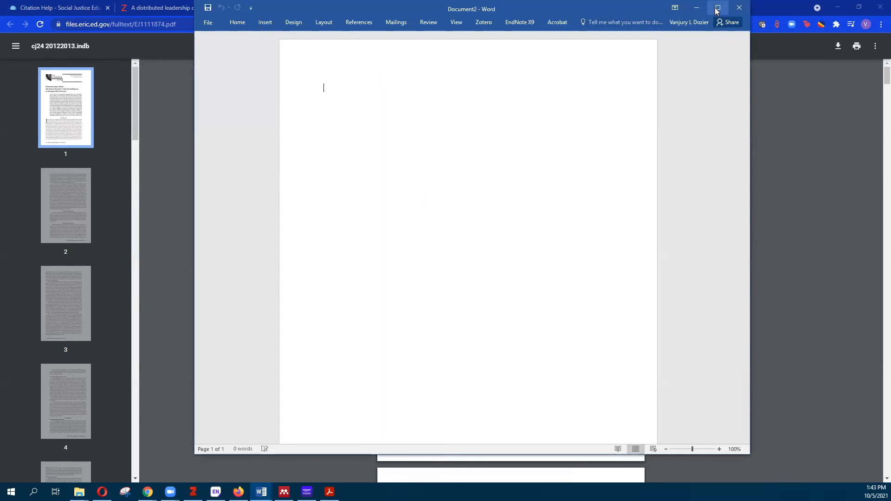
left_click(716, 9)
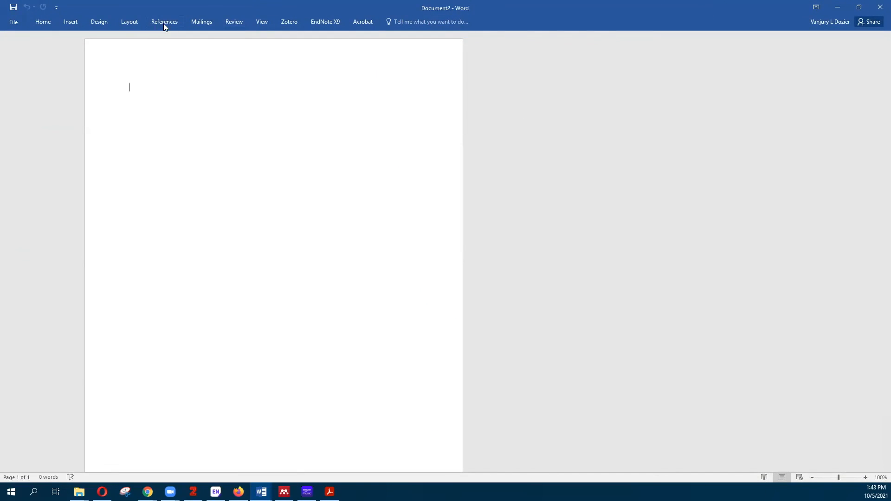
left_click(299, 22)
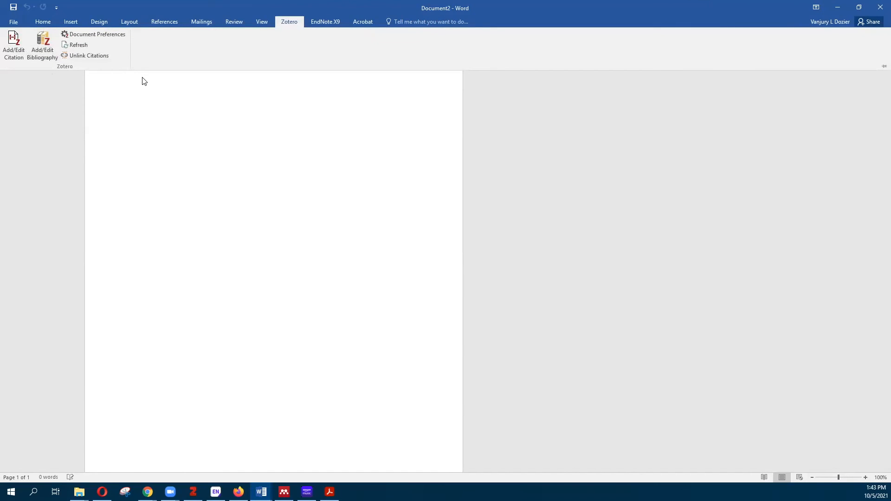
left_click(335, 20)
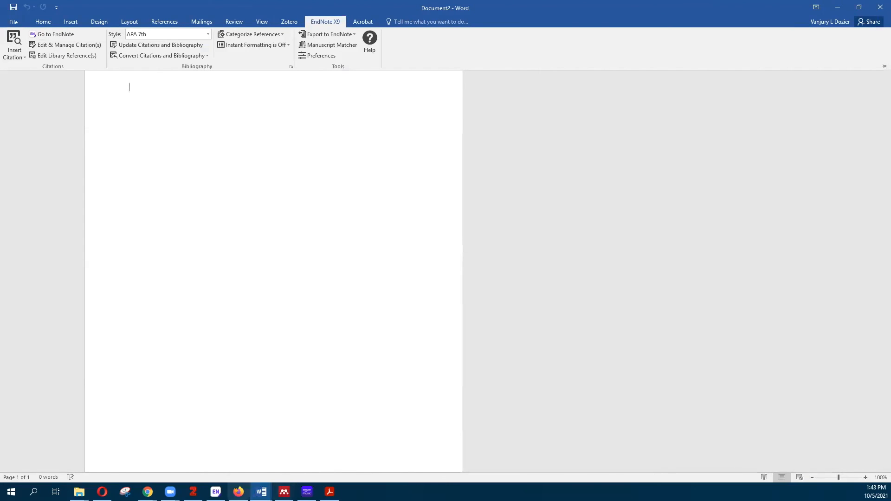
left_click(216, 491)
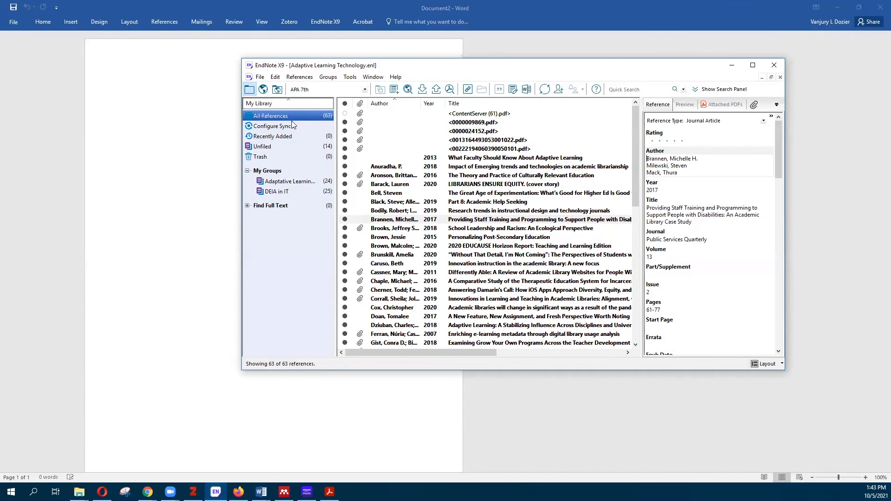
Minimize the EndNote X9 library, glance at Word's References tab, and return to the blank page
left_click(732, 65)
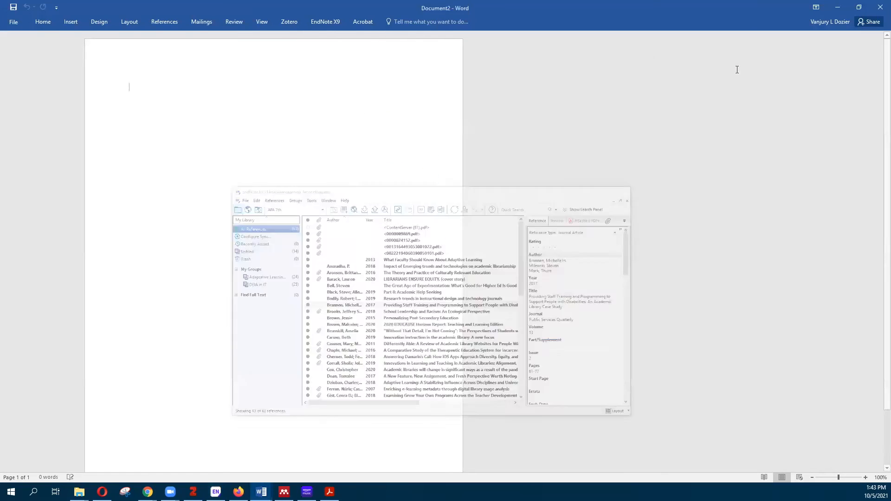
left_click(164, 22)
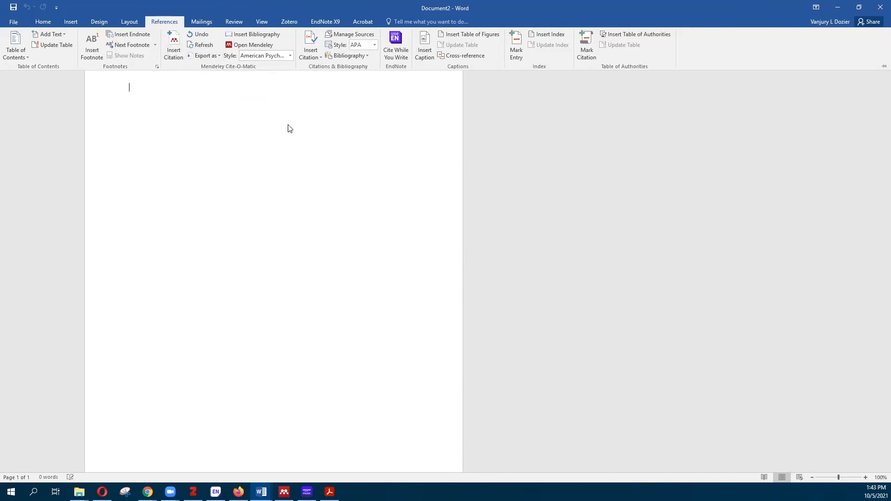
left_click(250, 120)
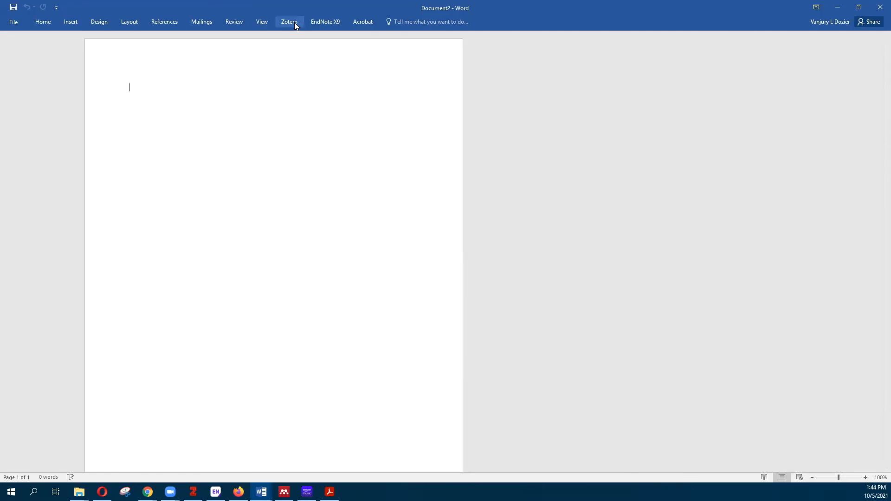
Type placeholder 'aksaskldfhaklsdjhf' and start a Zotero citation with APA 7th edition as document style
type("aksaskldfhaklsdjhf")
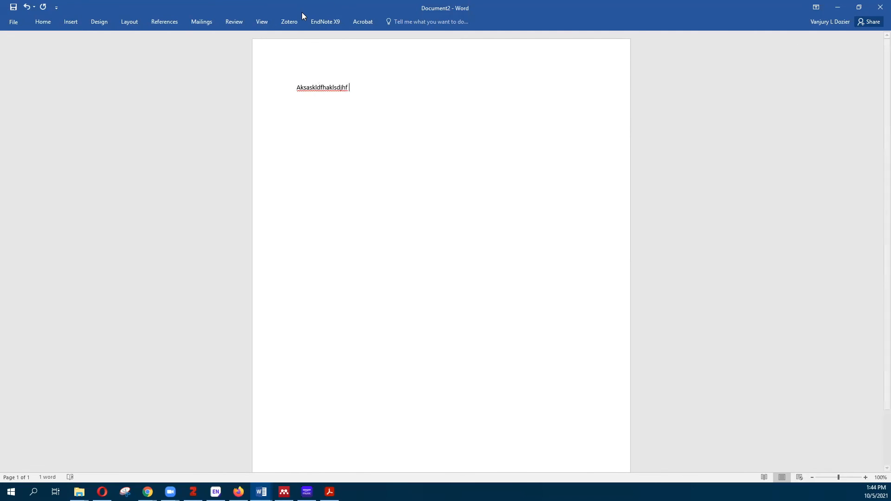
left_click(292, 22)
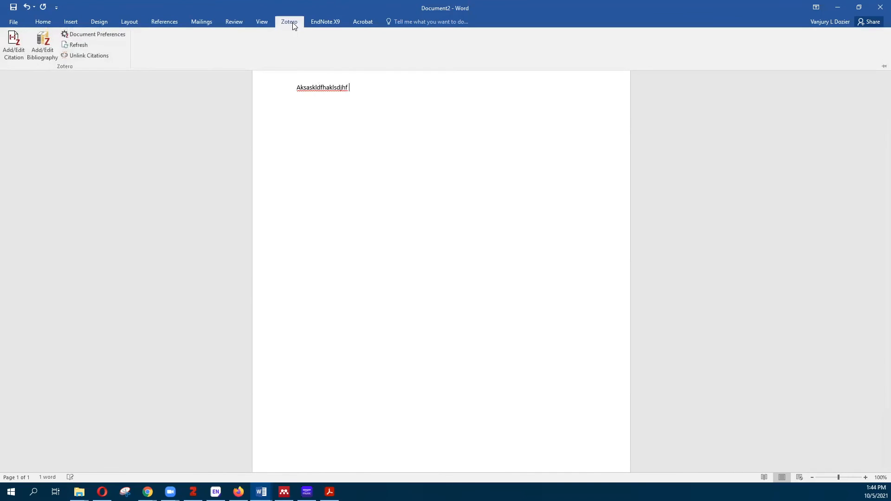
left_click(13, 56)
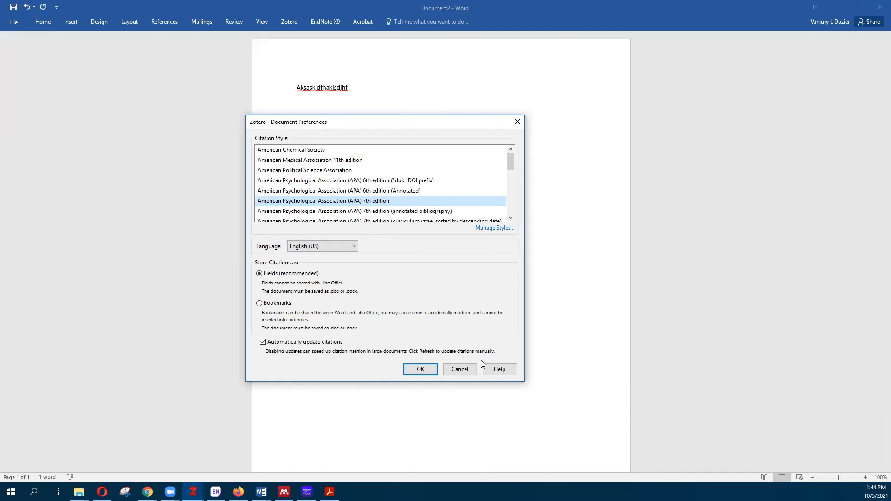
left_click(420, 370)
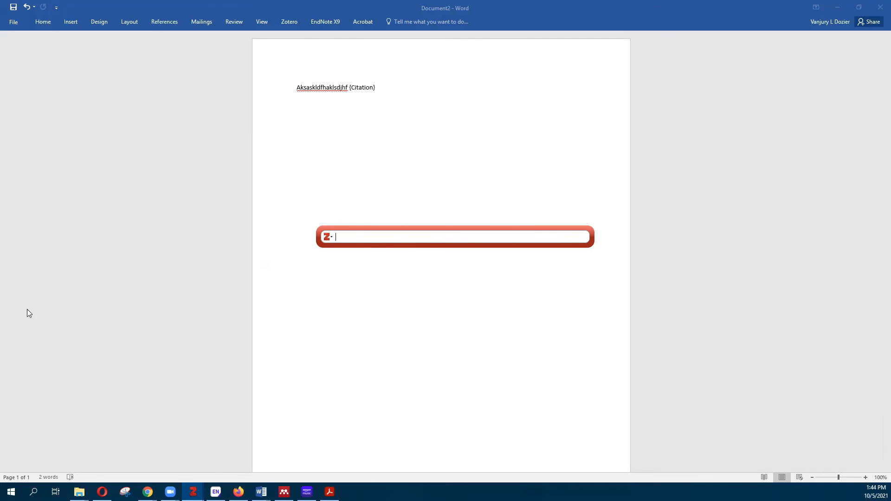
Cite the Johnson 2012 source in the first line and start a new paragraph
type("john")
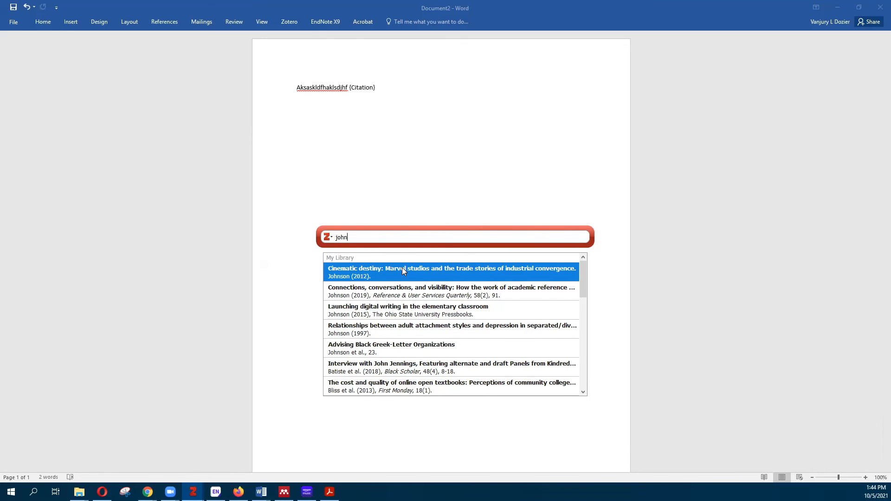
left_click(403, 269)
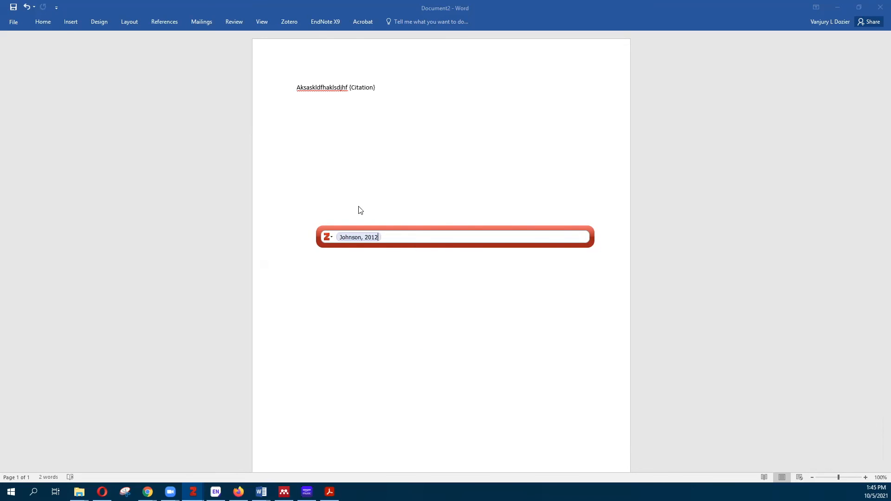
key("Return")
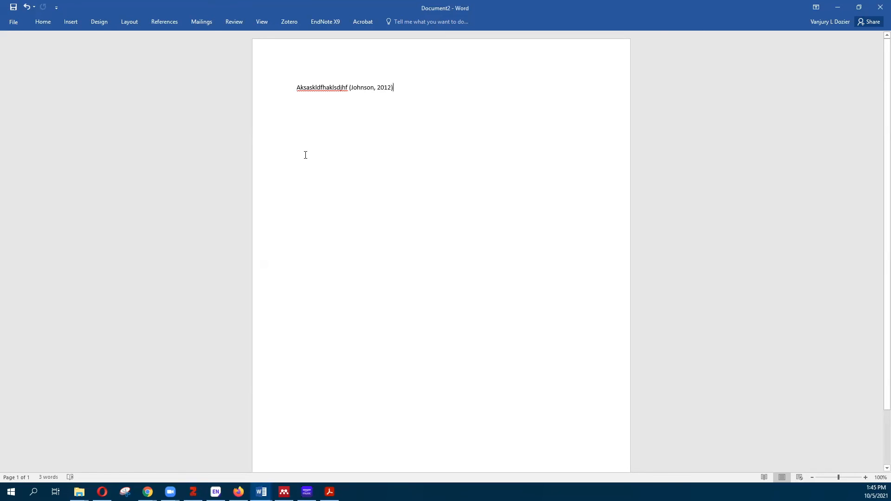
key("Return")
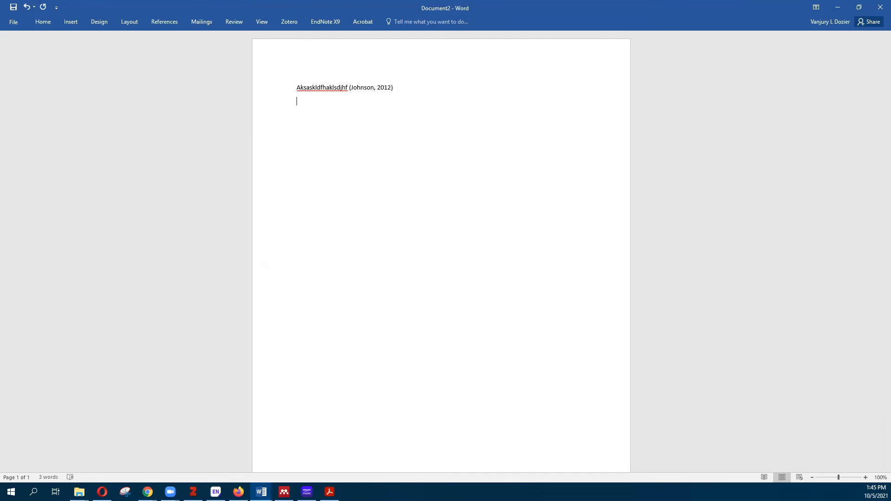
Type 'Johnson' and add a Johnson 2012 citation with the author suppressed, giving Johnson (2012)
type("ohnson")
left_click(286, 23)
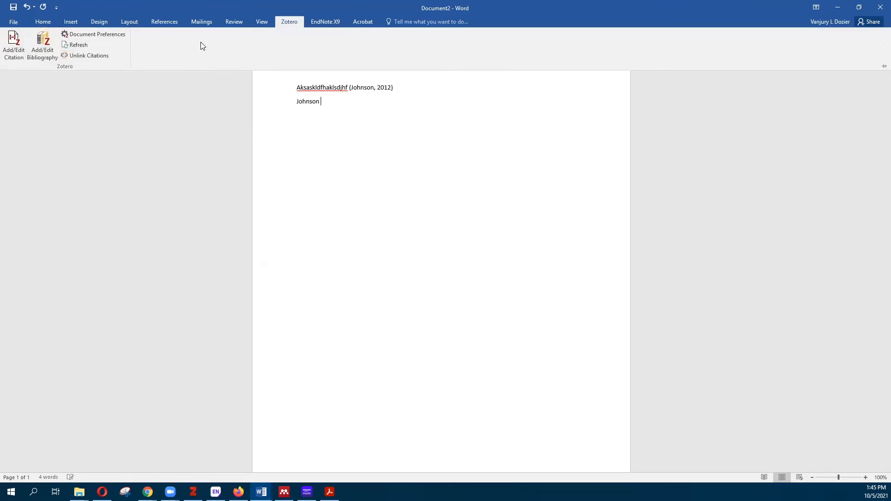
left_click(15, 44)
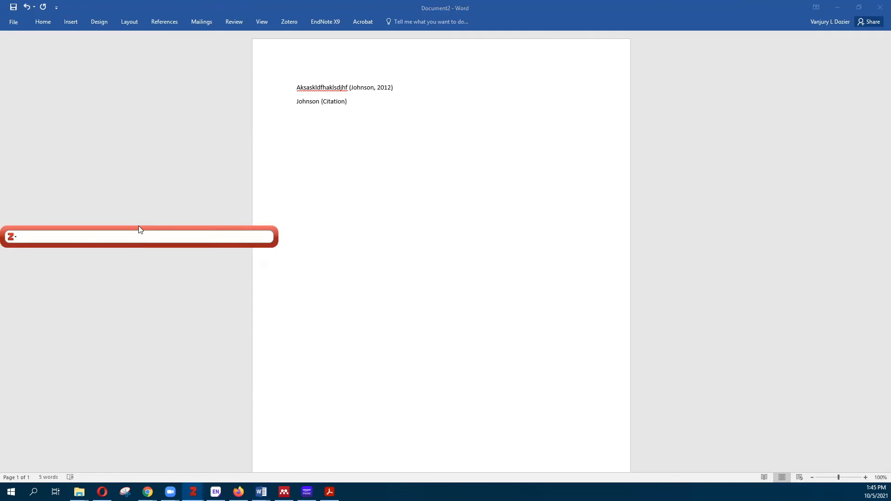
type("john")
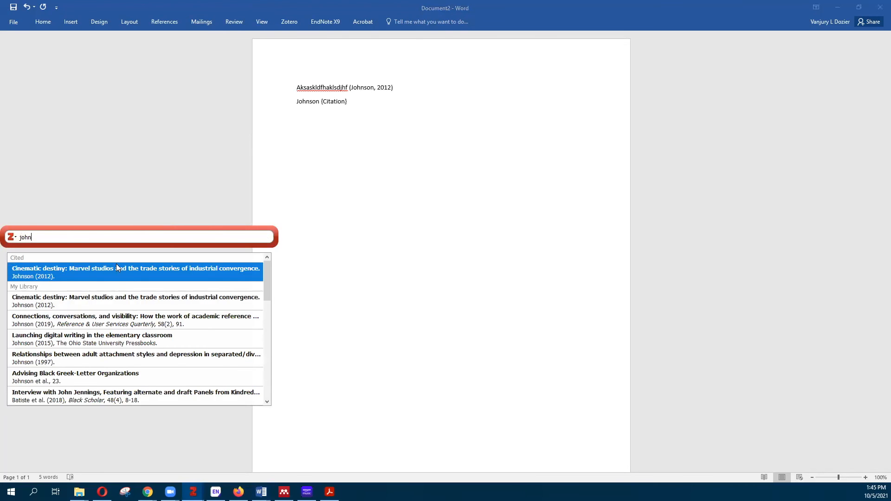
left_click(95, 269)
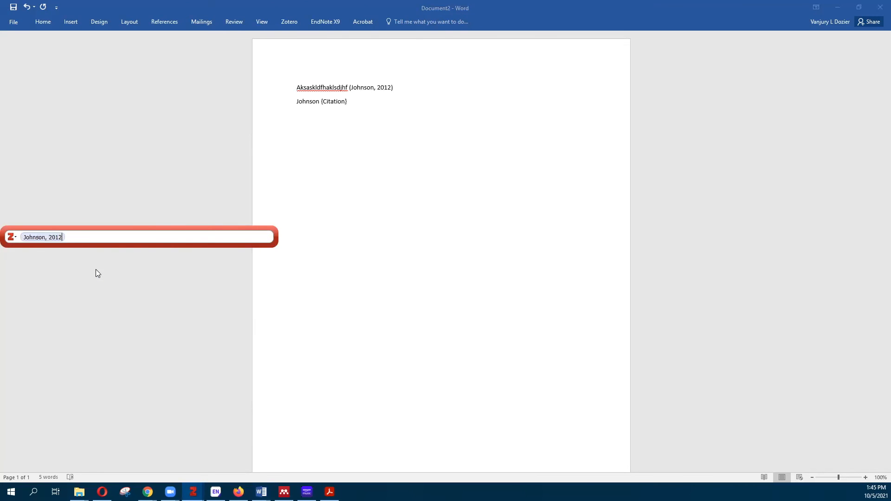
left_click(33, 240)
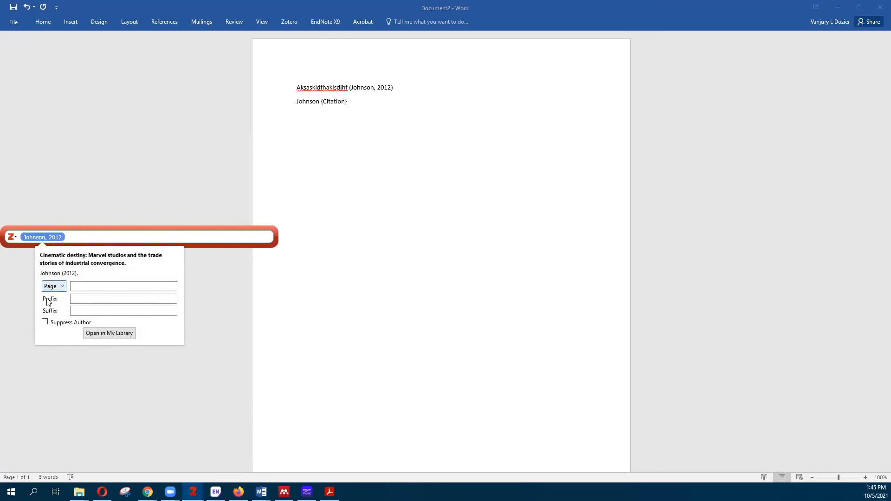
left_click(46, 325)
left_click(61, 288)
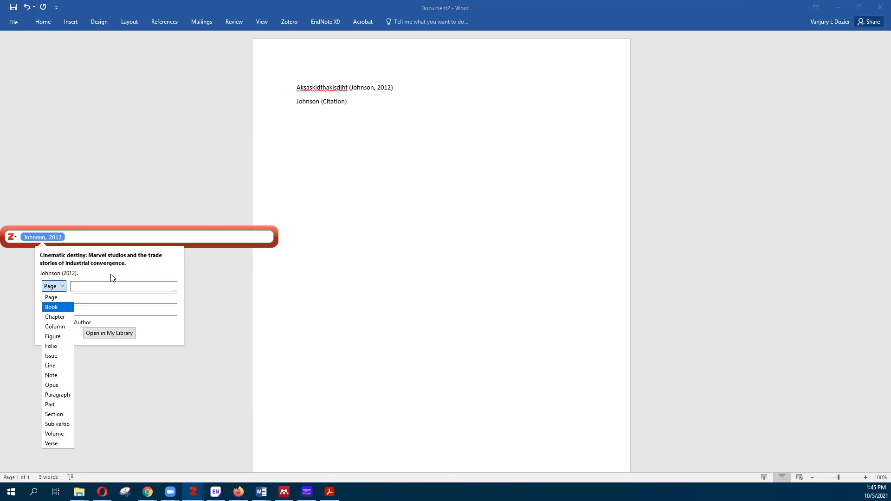
left_click(120, 265)
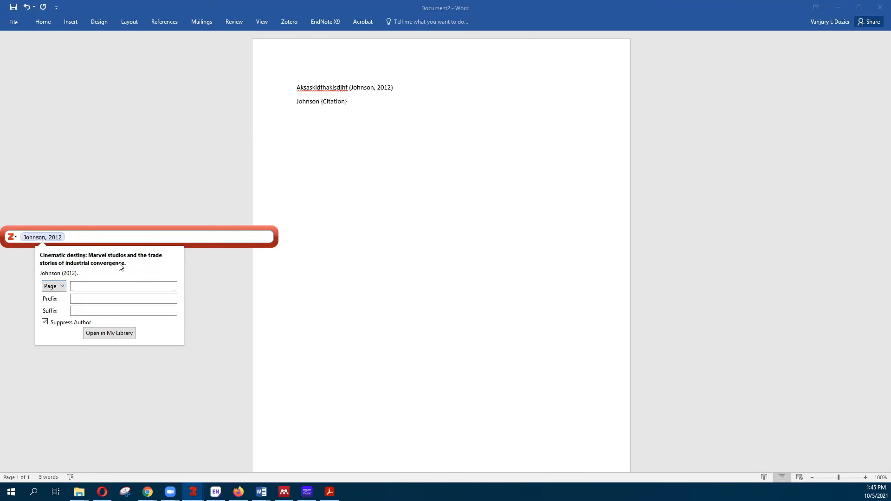
key("Return")
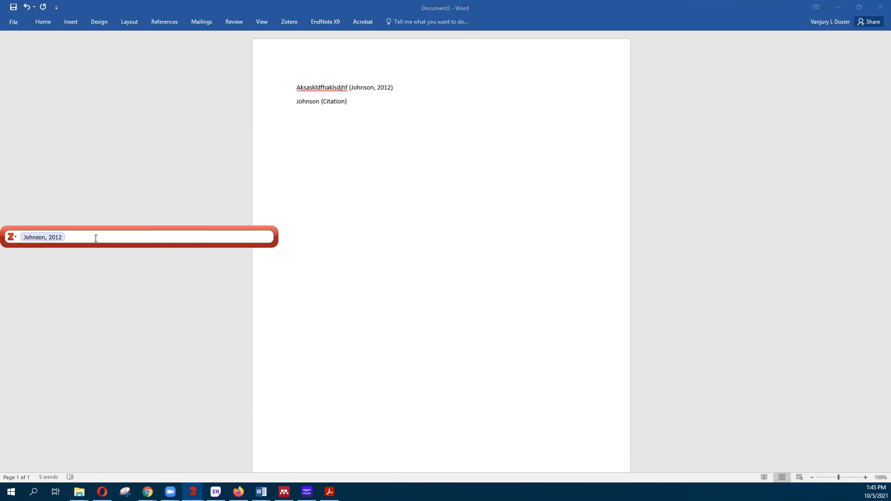
key("Return")
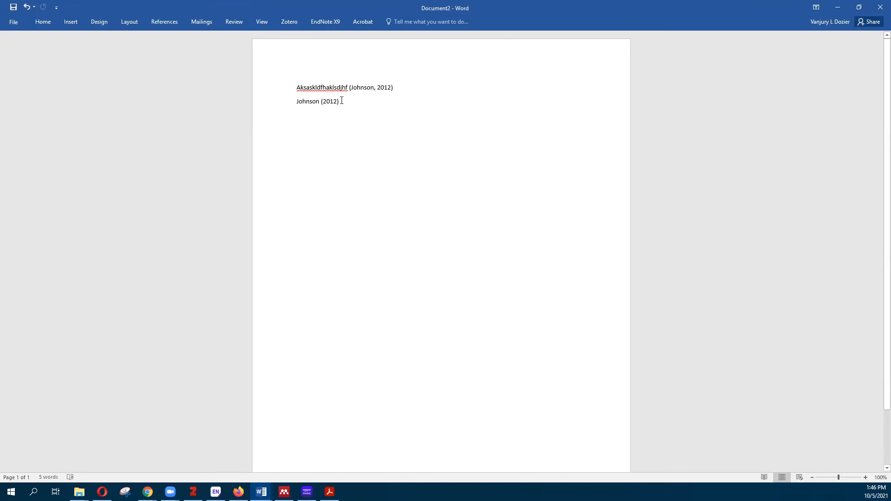
Add the Blad 2016 source to the first citation, making it (Blad, 2016; Johnson, 2012)
left_click(389, 87)
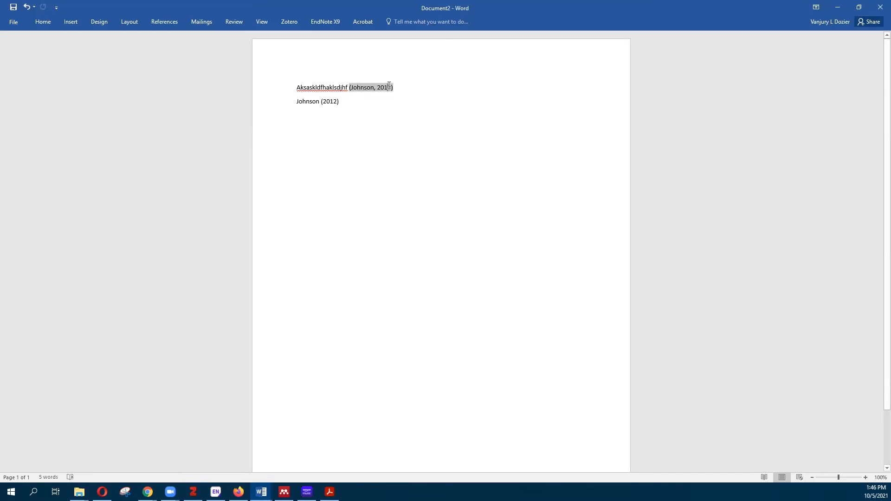
left_click(283, 21)
left_click(9, 59)
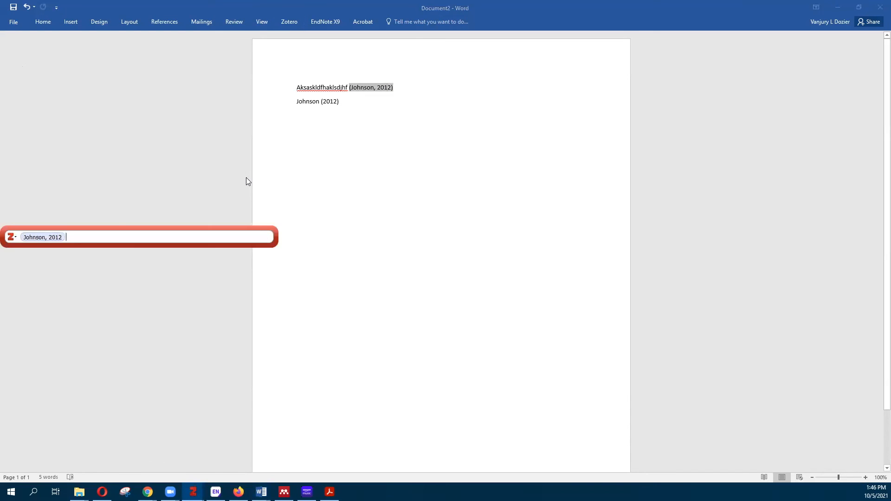
type("bl")
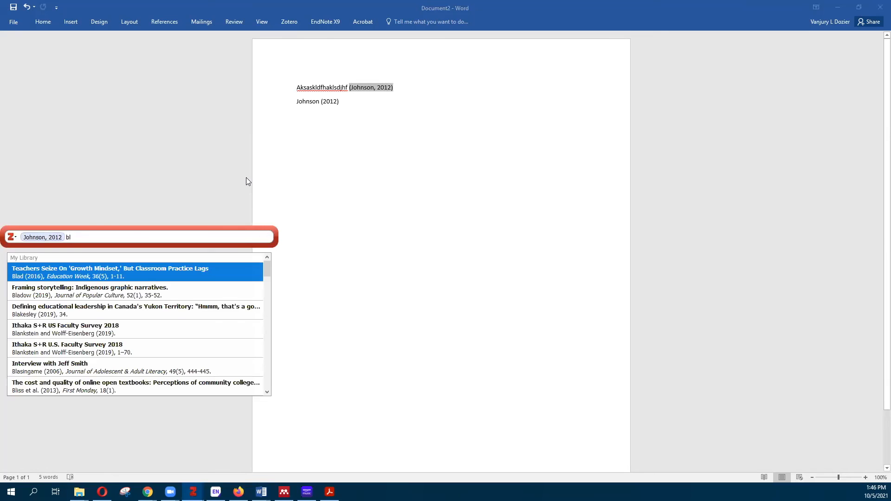
left_click(123, 278)
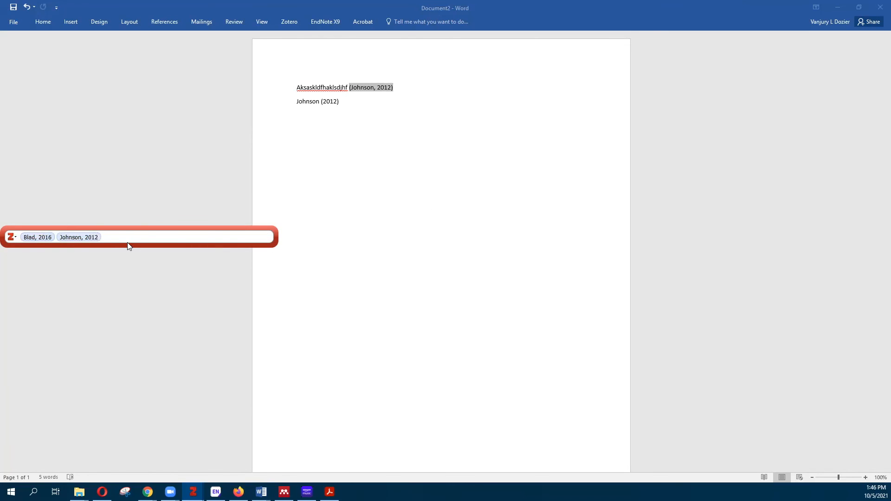
key("Return")
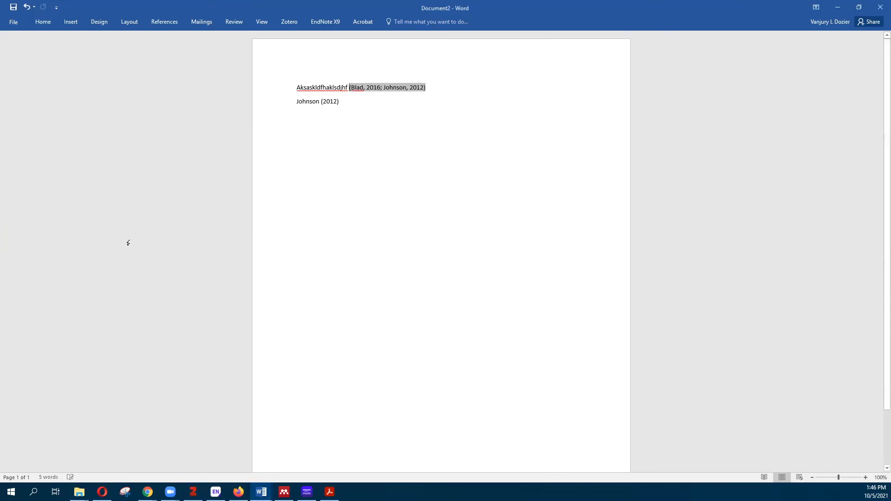
Type 'Black &' on line two and insert a Blad 2016 citation with author suppressed and page 3
left_click(414, 112)
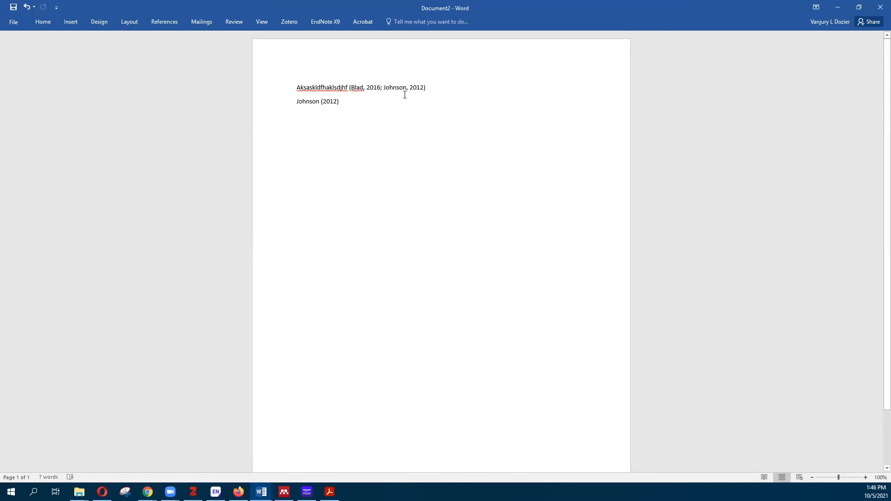
type("Black ")
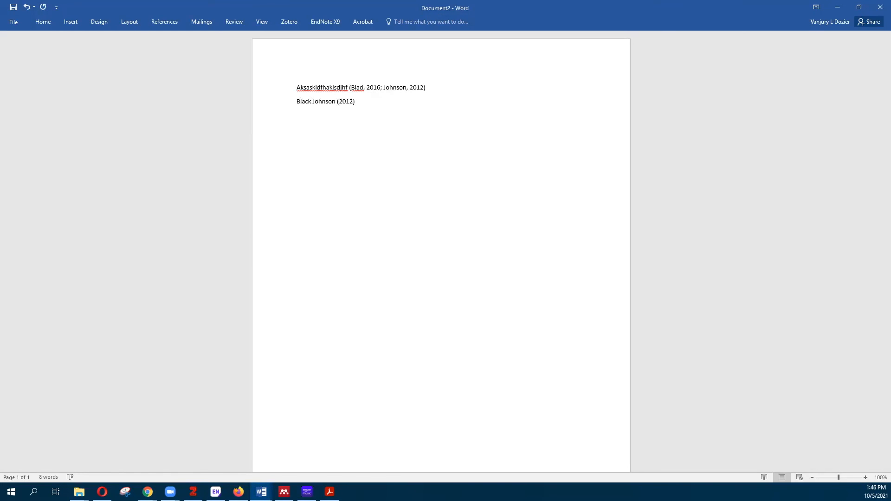
type("&")
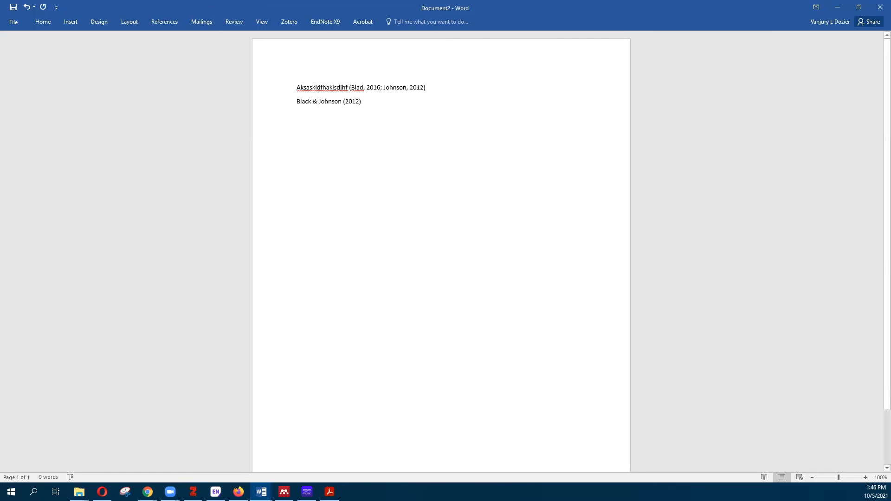
left_click(293, 22)
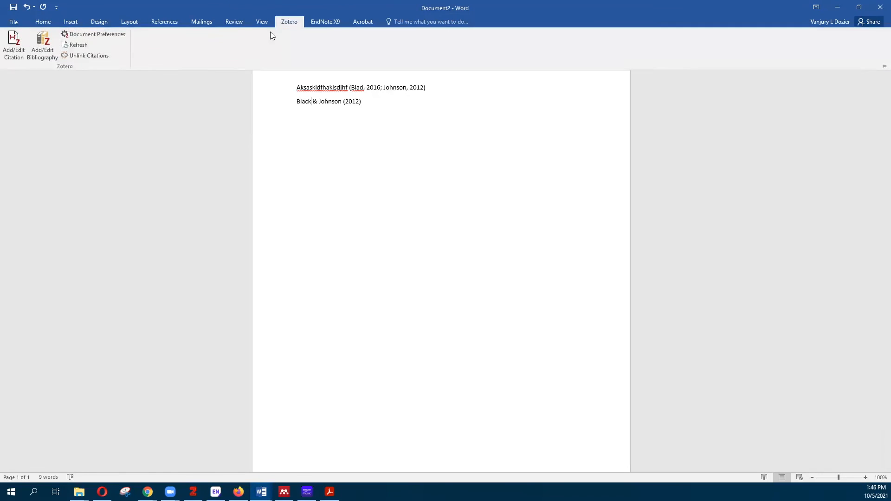
left_click(13, 47)
type("bla")
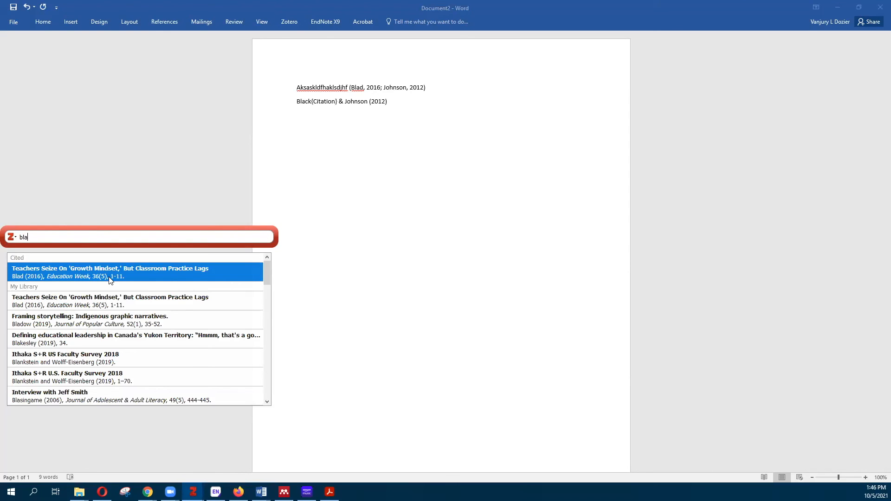
left_click(109, 277)
left_click(33, 237)
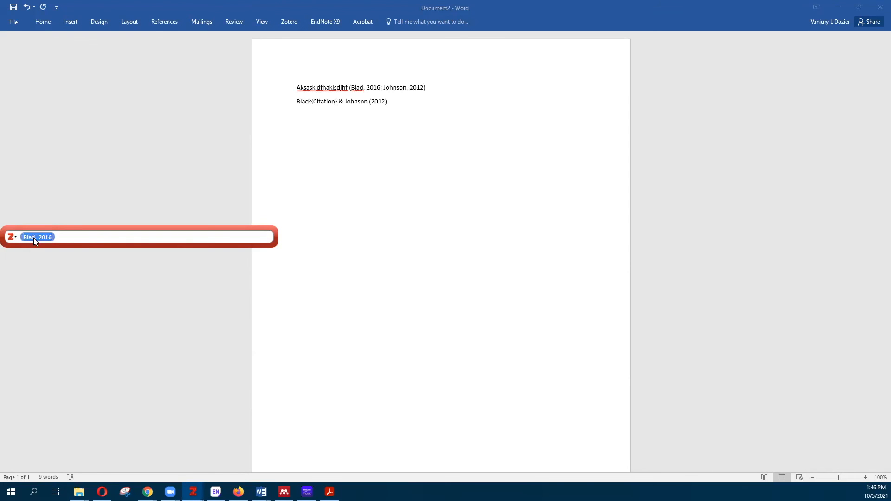
left_click(40, 321)
left_click(69, 285)
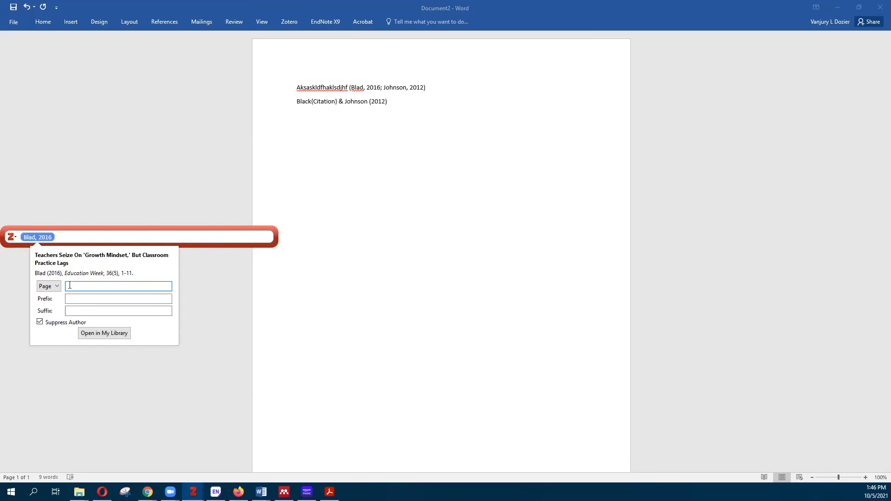
type("3")
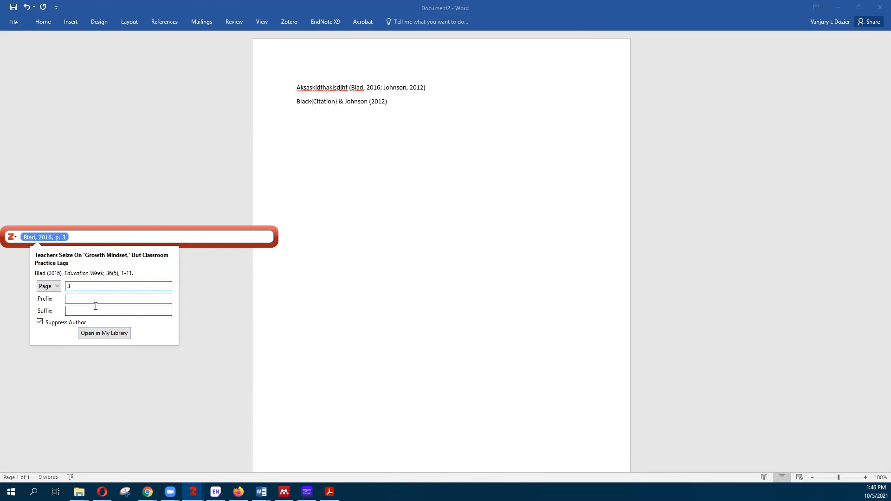
left_click(96, 237)
key("Return")
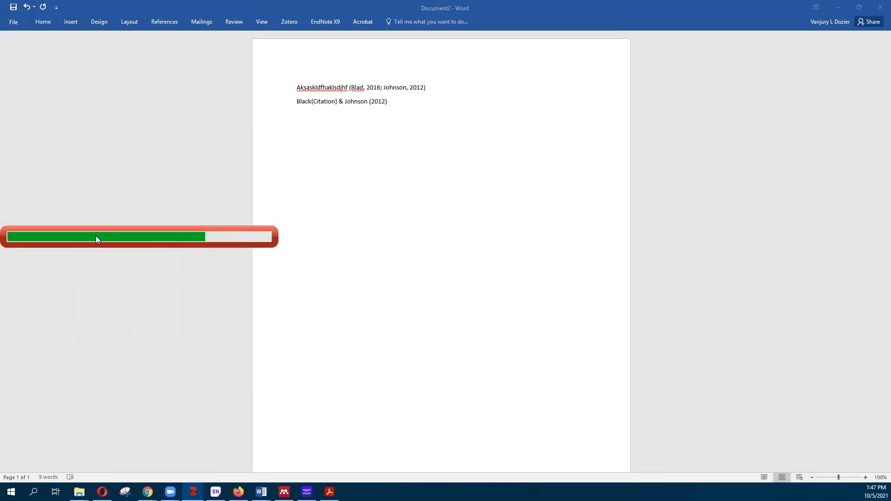
Put a space between Black and its citation, then start a new paragraph below line two
left_click(312, 103)
left_click(309, 103)
key("Right")
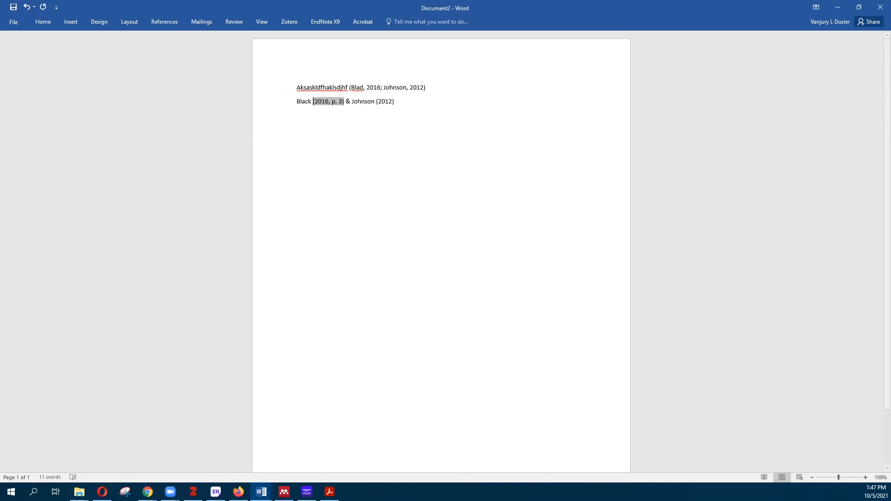
left_click(400, 103)
key("Return")
left_click(299, 22)
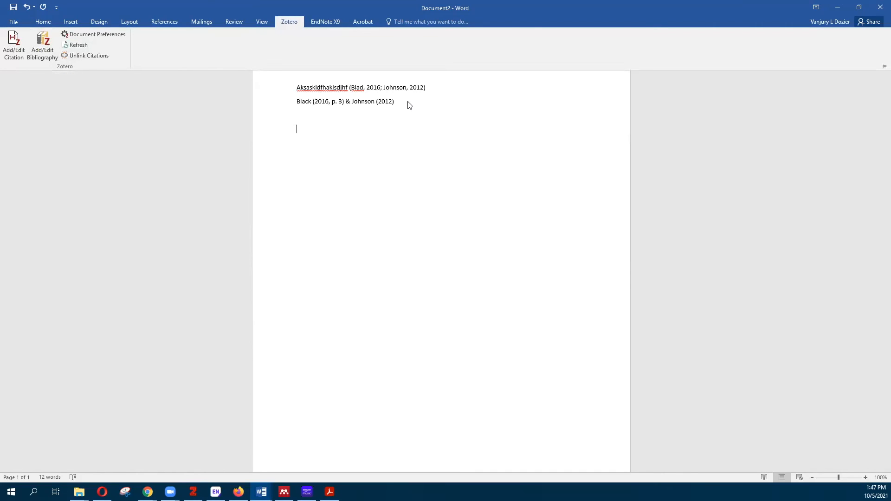
Insert the Zotero bibliography of the Blad 2016 and Johnson 2012 sources at the cursor
left_click(51, 59)
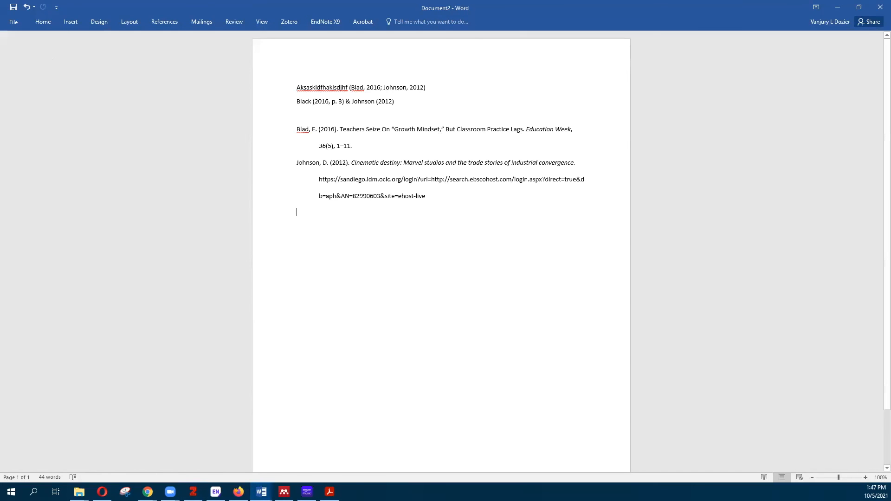